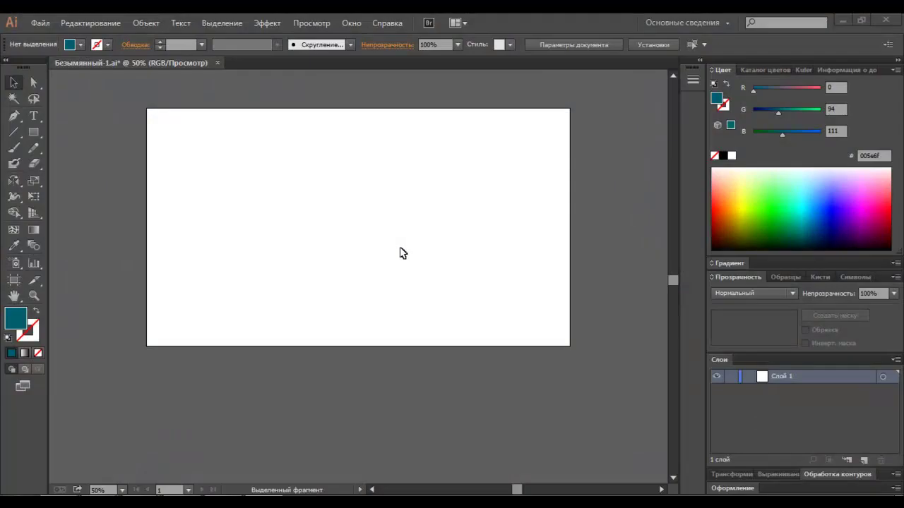
Step: Draw a 1280 × 720 pt rectangle and centre it horizontally and vertically on the artboard
click(33, 132)
click(306, 213)
click(421, 282)
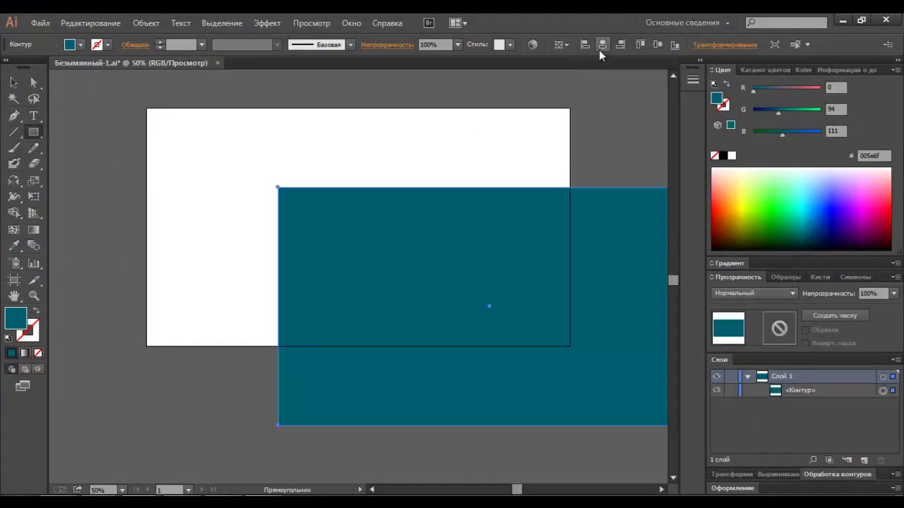
click(601, 46)
click(656, 47)
click(13, 82)
click(146, 22)
mouse_move(170, 101)
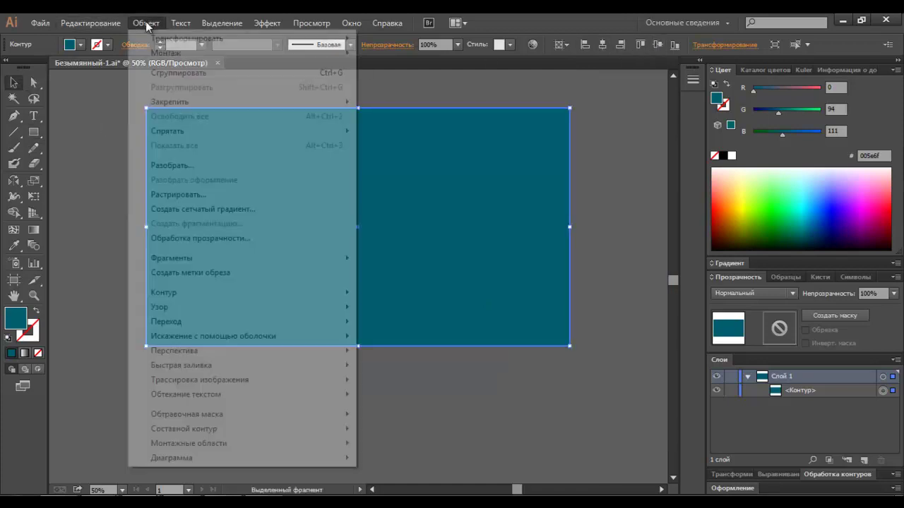
Step: Lock the background rectangle and draw a small hexagon on its upper left
click(357, 103)
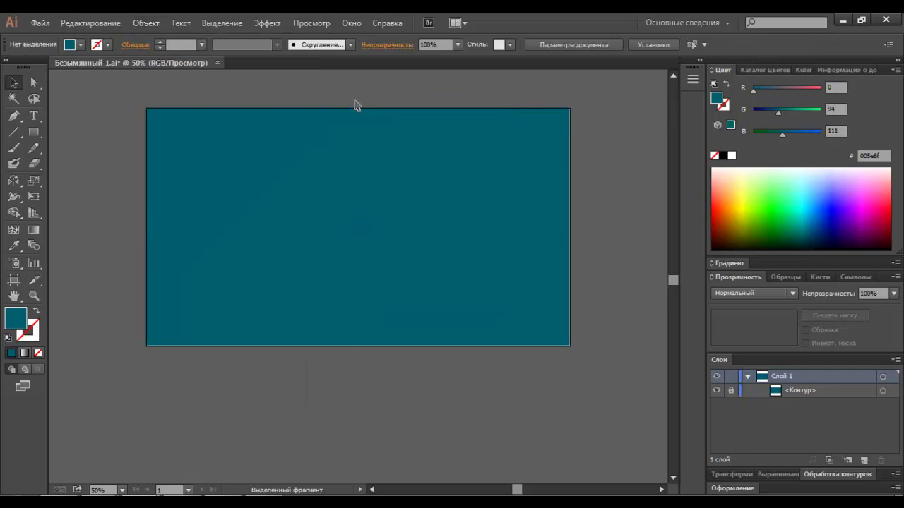
drag(33, 132, 95, 180)
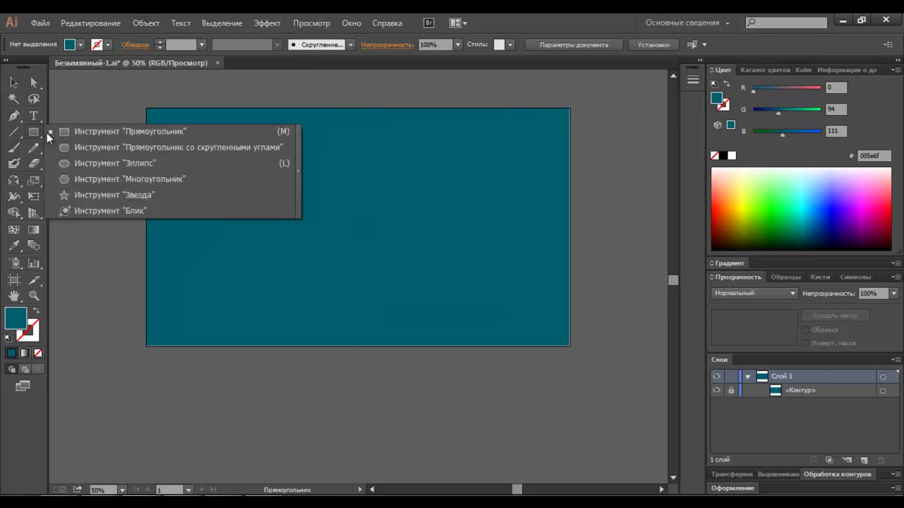
drag(295, 183, 313, 197)
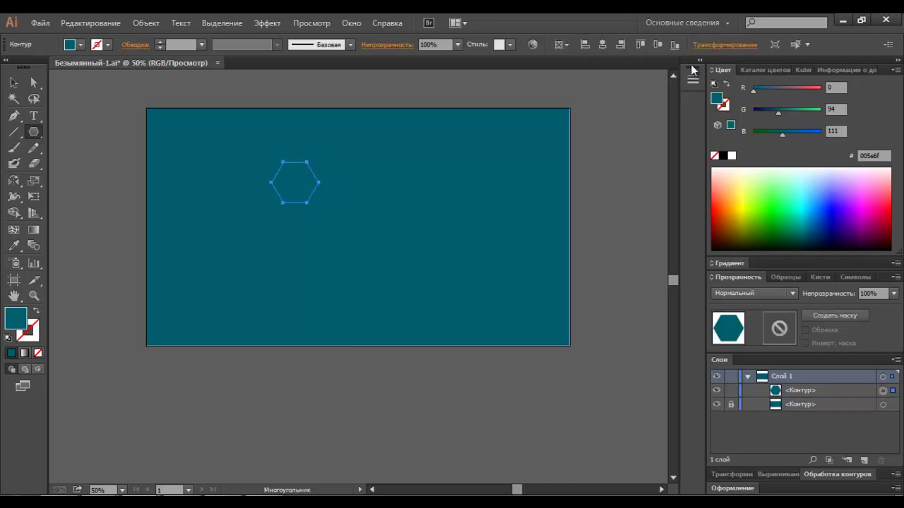
Step: Resize the hexagon to 100 × 100 pt with proportions linked
click(710, 47)
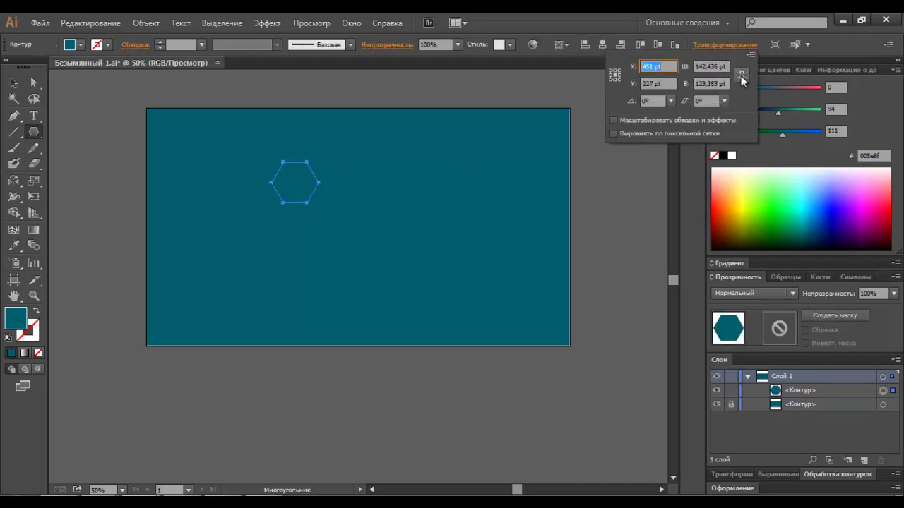
click(710, 67)
text(100)
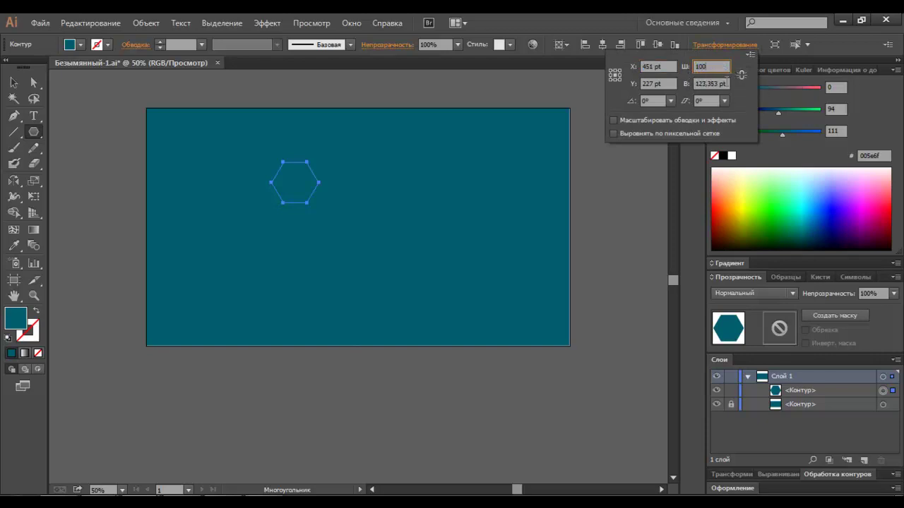
key(Tab)
text(10)
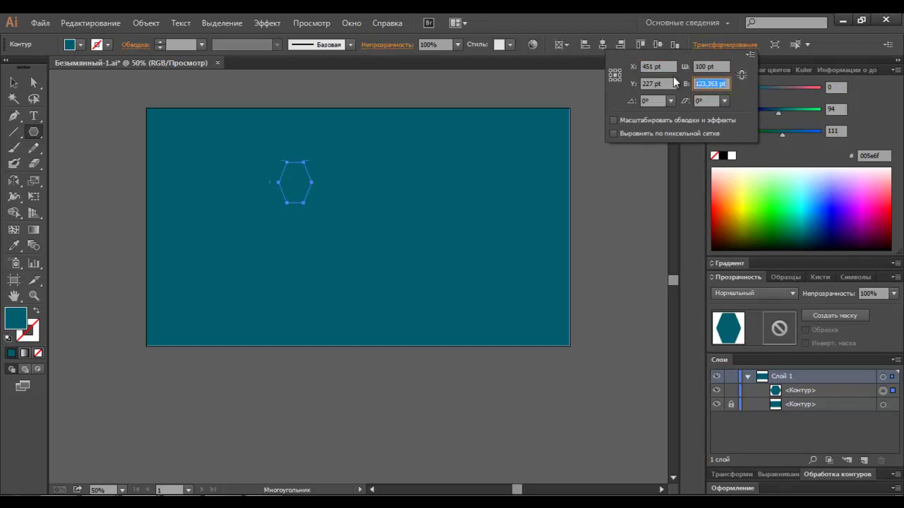
key(Return)
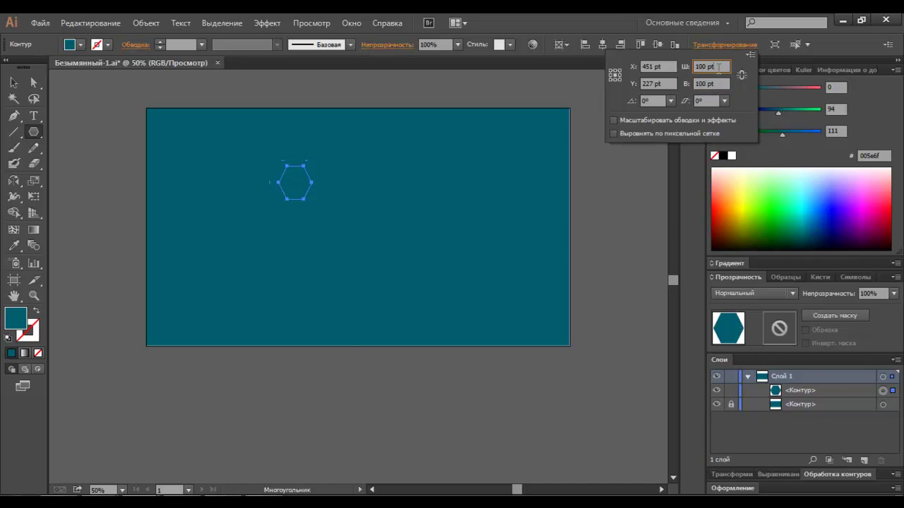
click(741, 75)
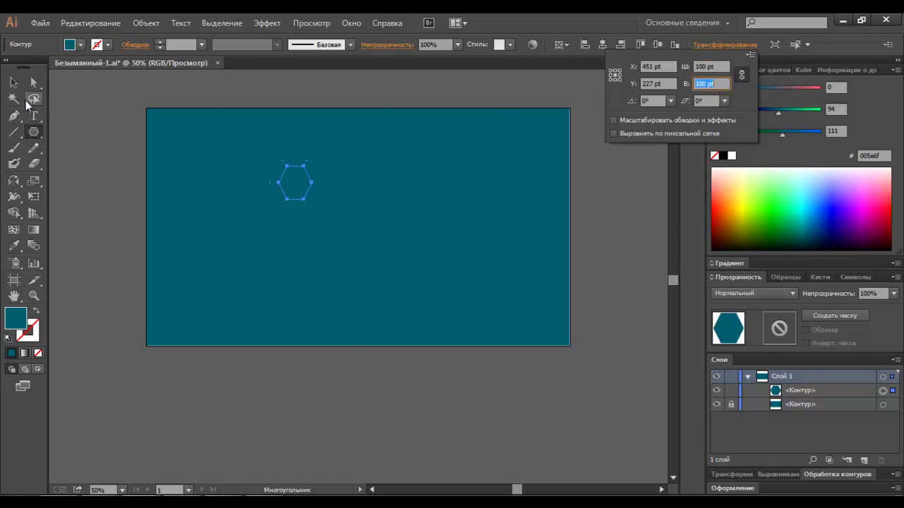
click(127, 127)
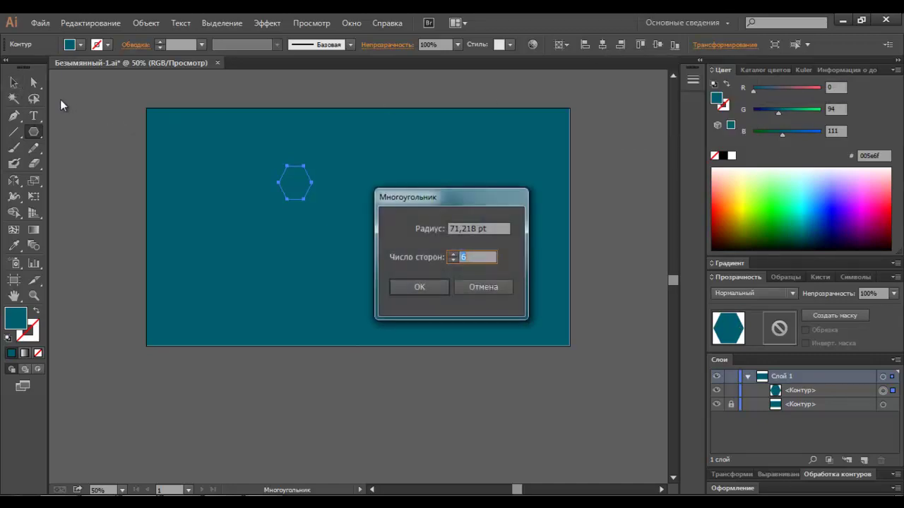
click(462, 286)
click(14, 82)
Step: Give the hexagon a dark grey fill and a white stroke
click(331, 203)
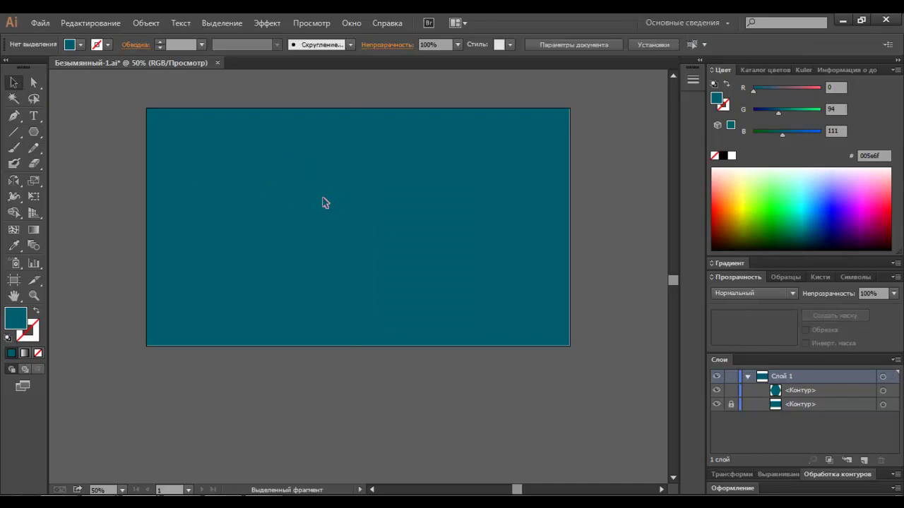
click(295, 185)
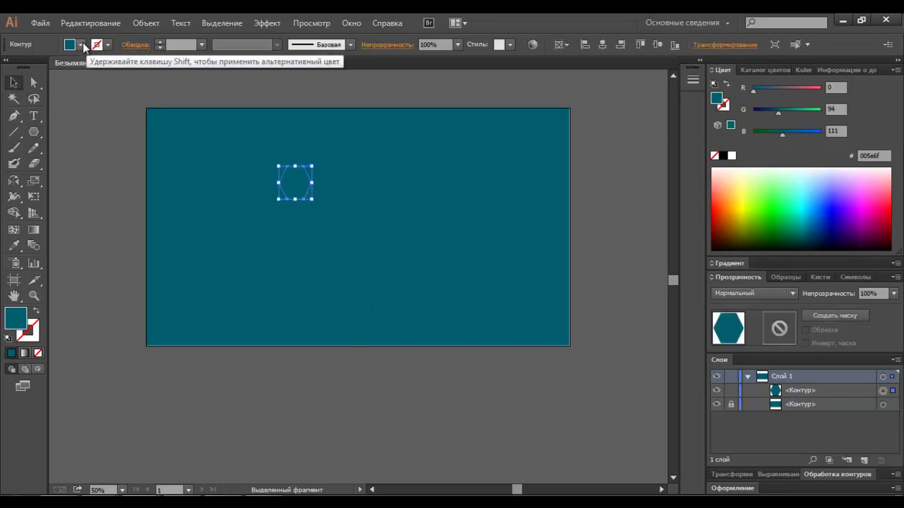
click(96, 45)
click(24, 103)
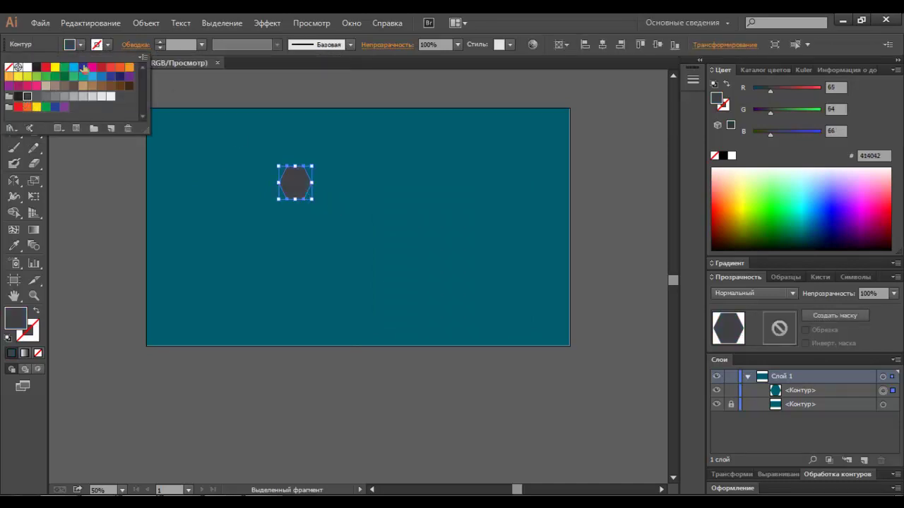
click(97, 46)
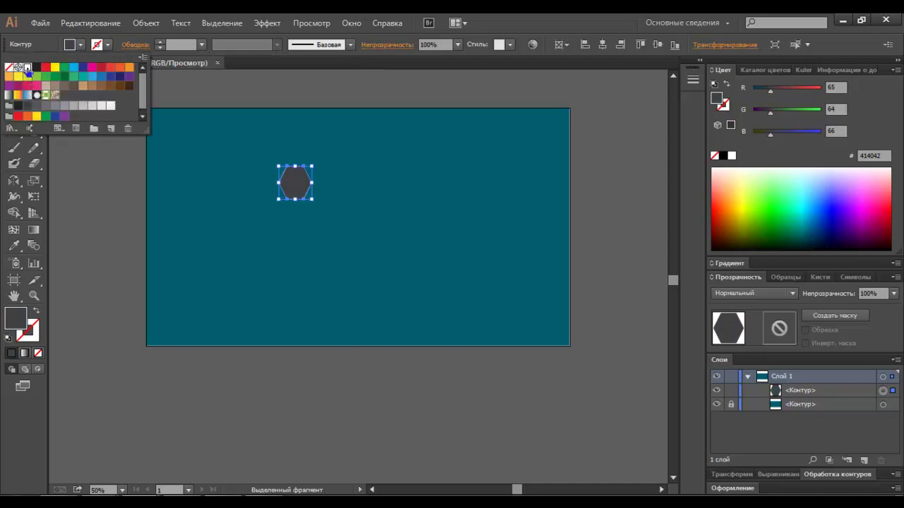
click(27, 67)
Step: Set the hexagon's opacity to 30% and blend mode to Overlay
click(141, 206)
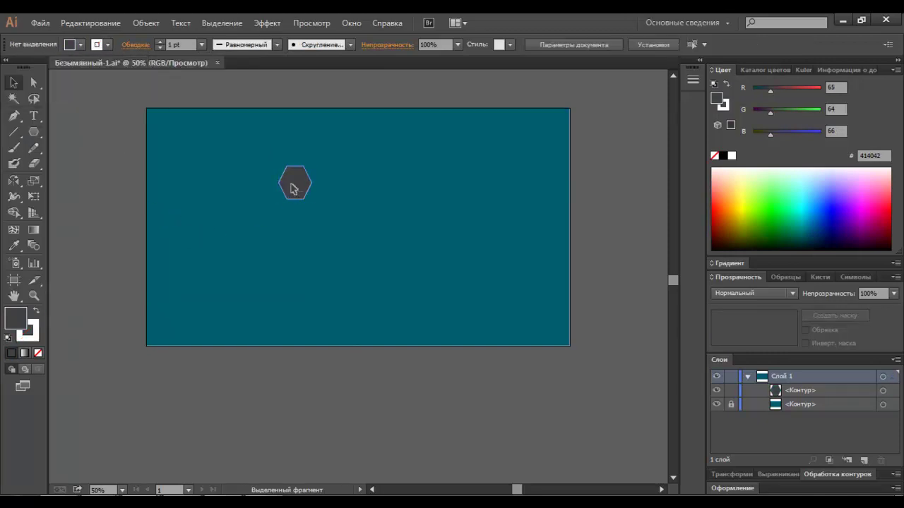
click(294, 185)
click(446, 43)
text(30)
click(743, 293)
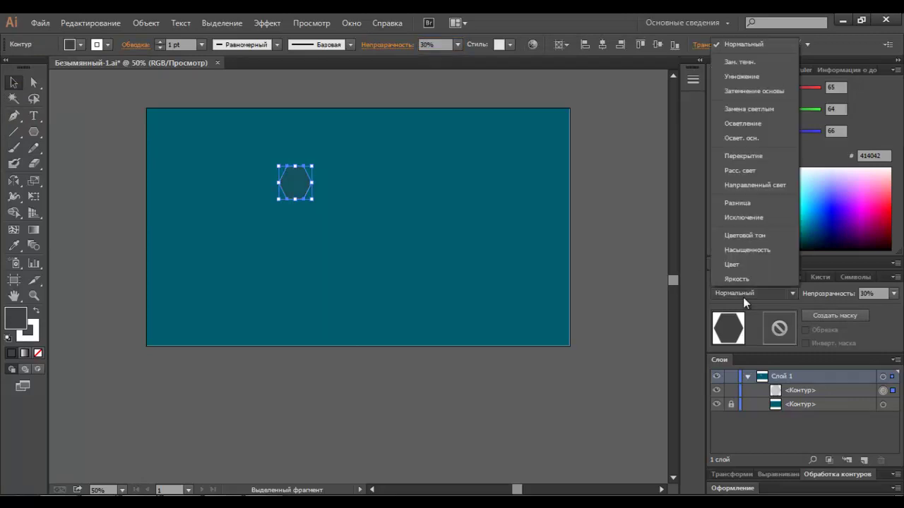
click(754, 165)
Step: Move the hexagon to the artboard's top-left corner and set its stroke to 3 pt
click(500, 184)
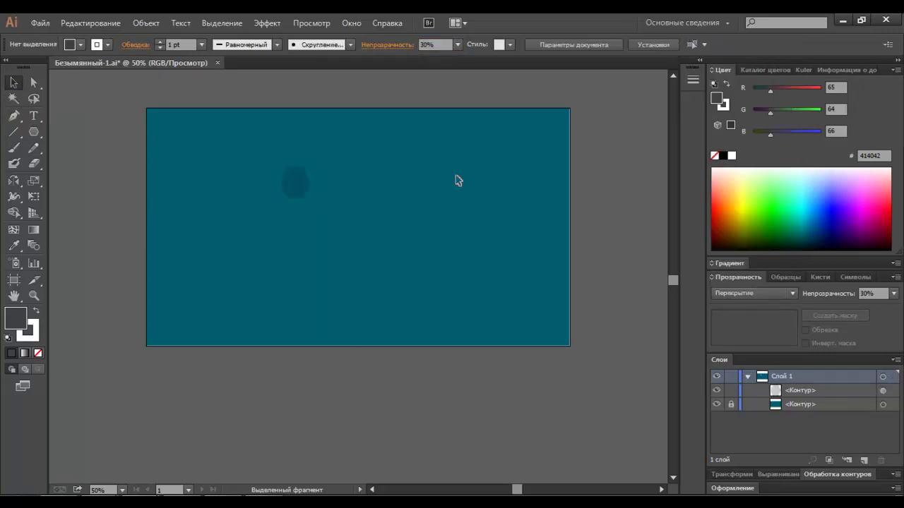
drag(303, 187, 192, 130)
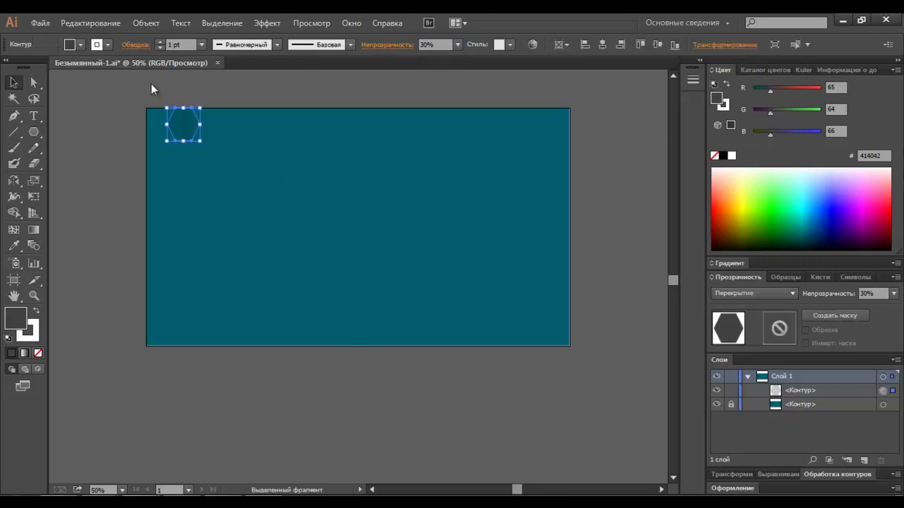
click(201, 44)
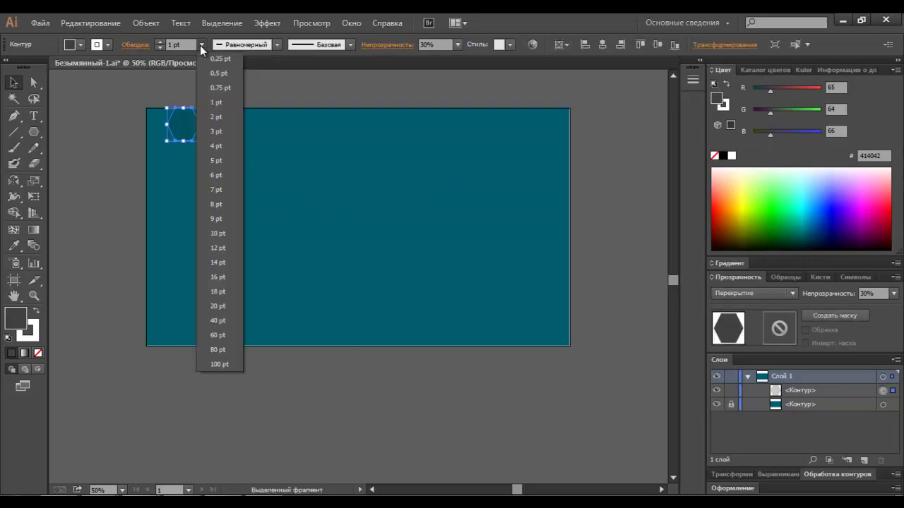
click(221, 132)
click(256, 144)
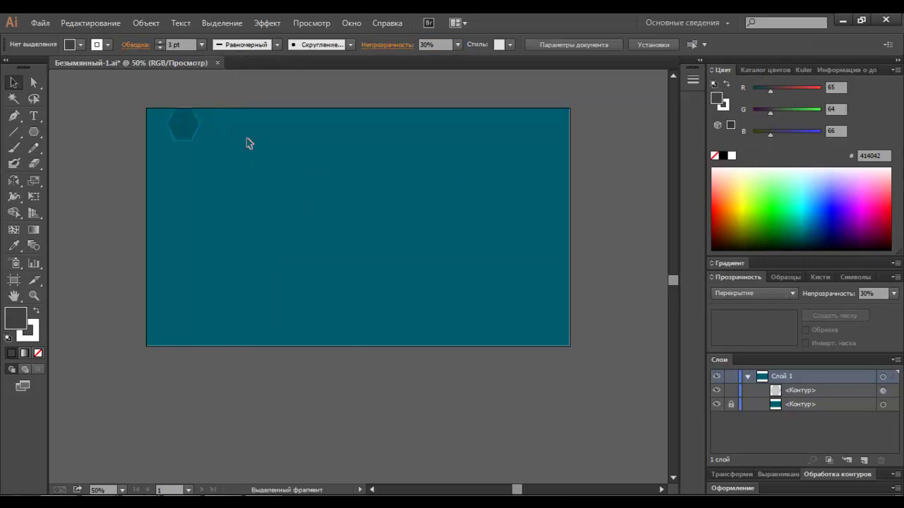
drag(198, 128, 175, 130)
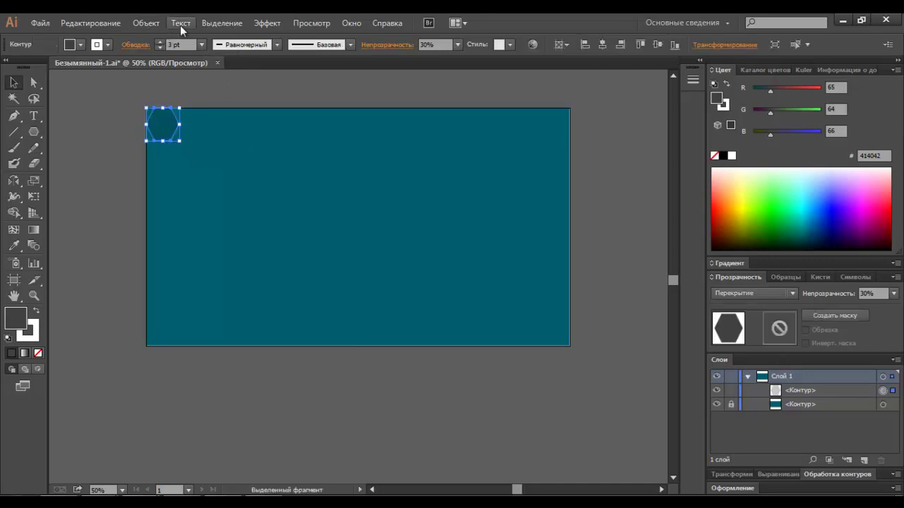
Step: Apply a precise Move transform to the hexagon
click(181, 22)
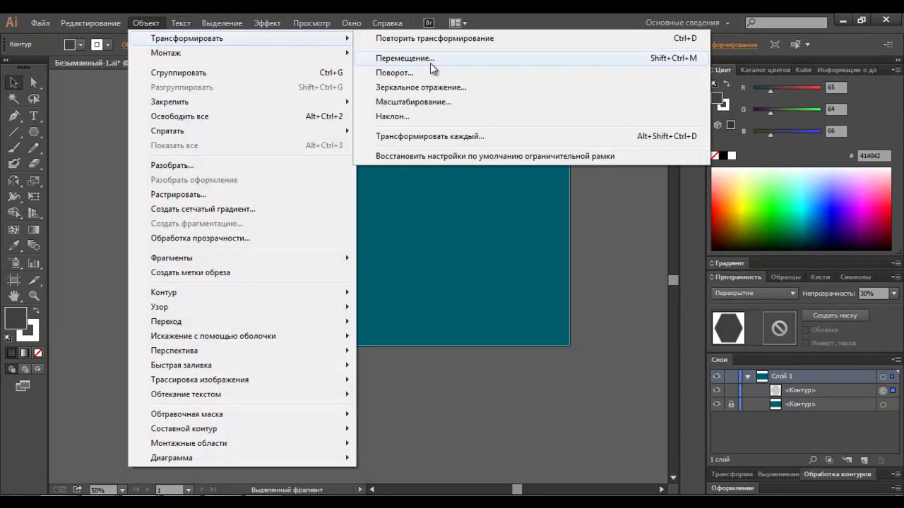
mouse_move(187, 38)
click(430, 63)
text(0)
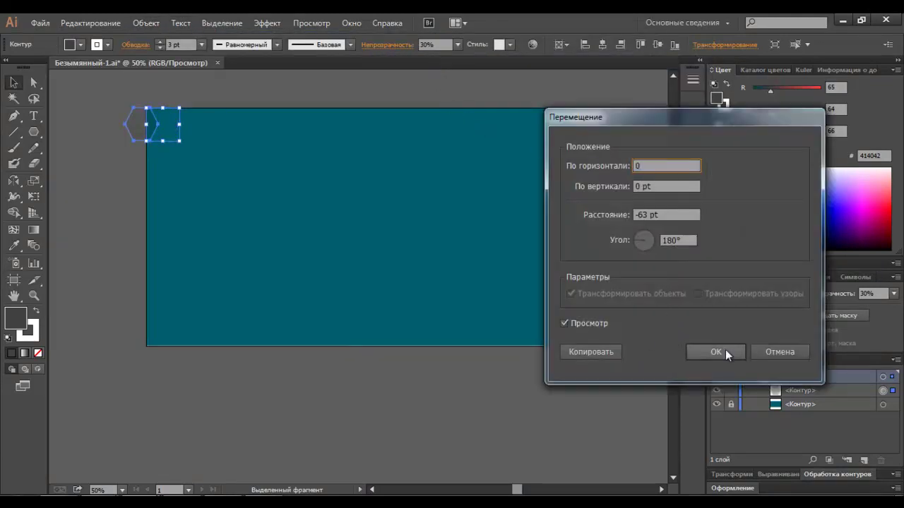
click(725, 351)
click(213, 151)
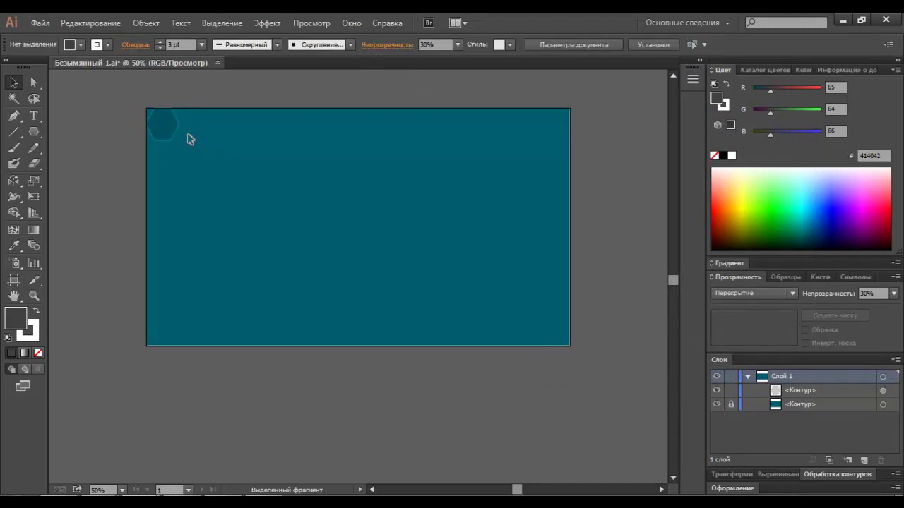
click(164, 124)
Step: Copy the hexagon 100 pt right repeatedly and select the whole top row
click(147, 23)
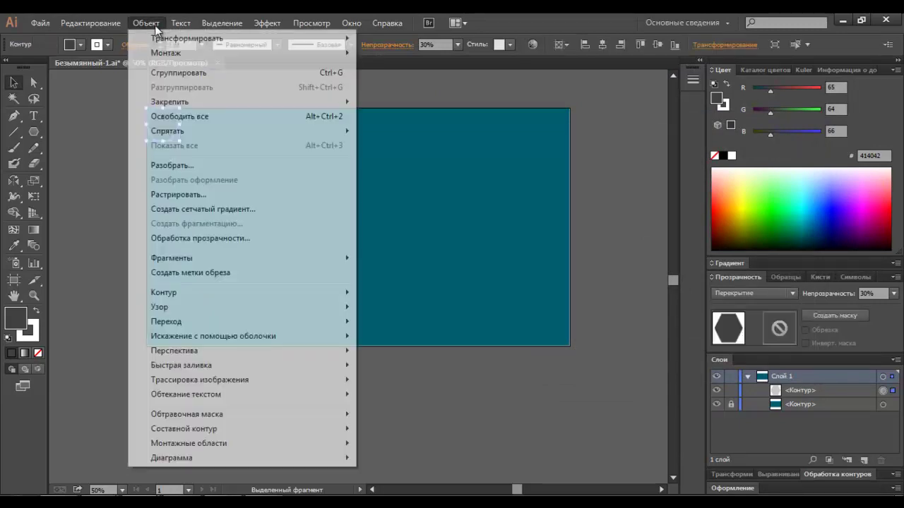
mouse_move(186, 38)
click(400, 58)
text(100)
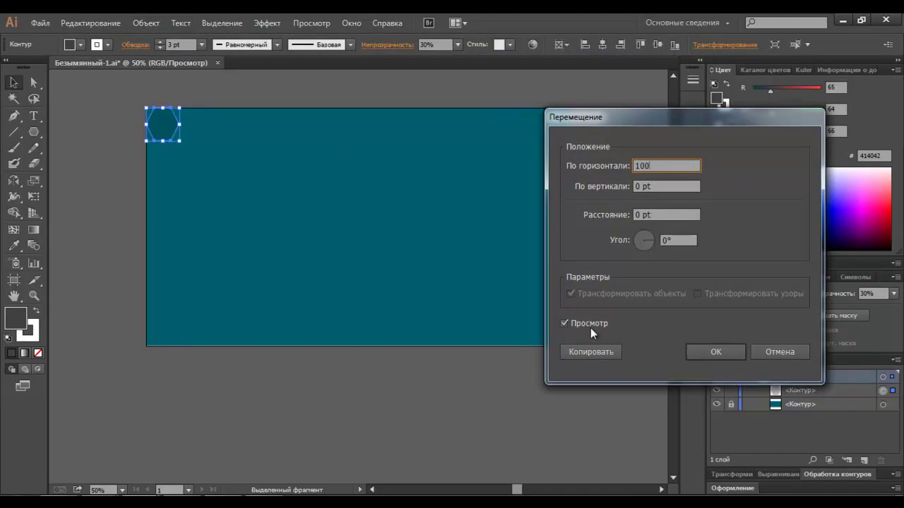
click(586, 350)
key(ctrl+d)
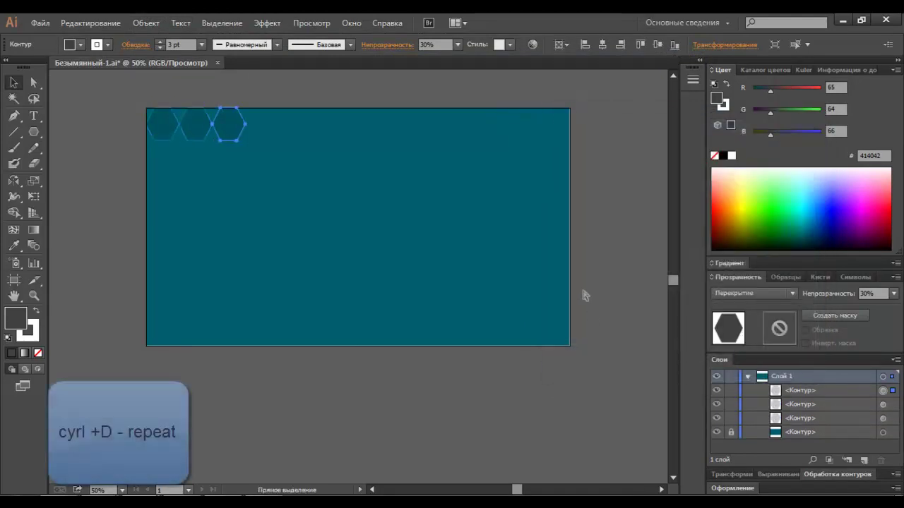
key(ctrl+d)
key(ctrl+d)
key(ctrl+d)
key(ctrl+d)
key(ctrl+d)
key(ctrl+d)
key(ctrl+d)
key(ctrl+d)
key(ctrl+d)
click(594, 196)
mouse_move(595, 131)
mouse_down()
mouse_move(131, 110)
mouse_move(141, 110)
mouse_up()
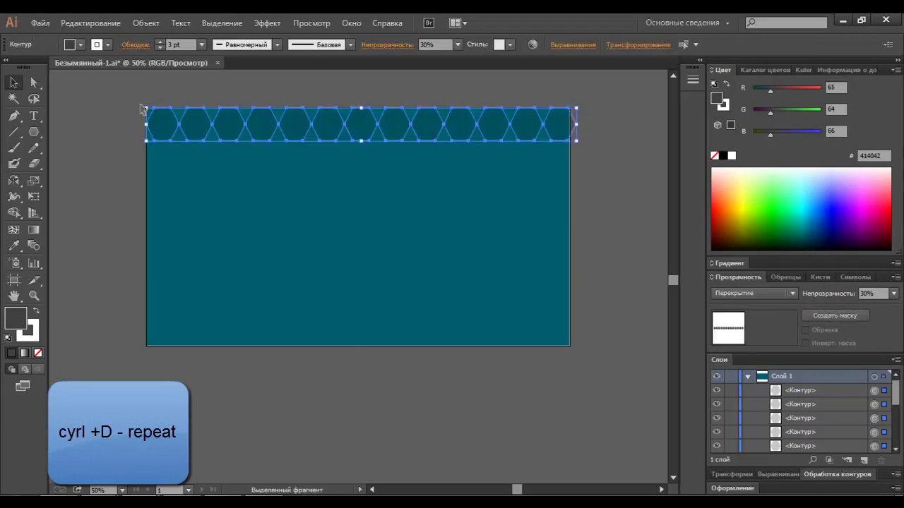
Step: Copy the hexagon row 50 pt right and reselect the combined pattern row
click(155, 25)
mouse_move(187, 38)
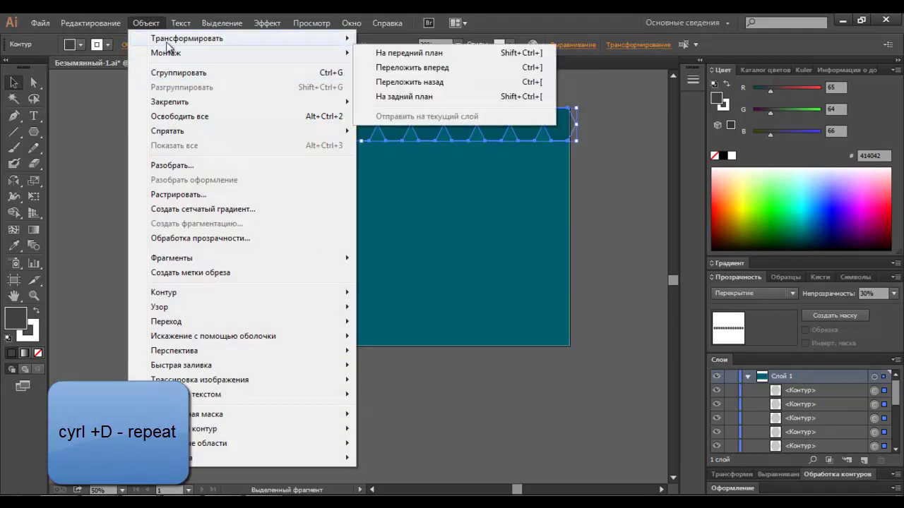
click(403, 59)
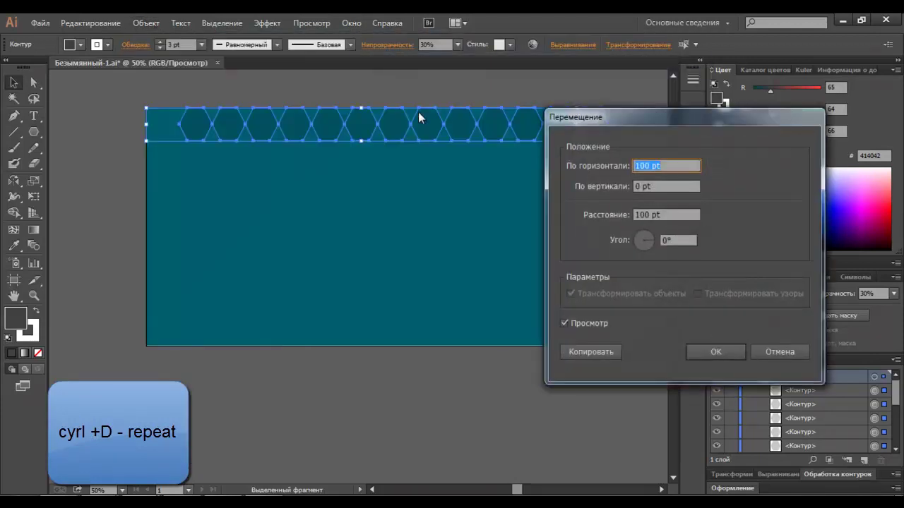
text(50)
click(600, 350)
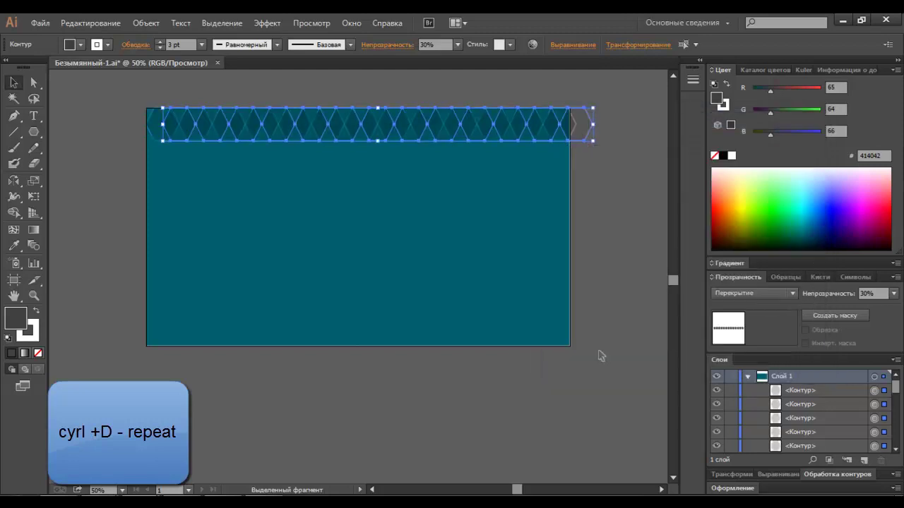
click(614, 226)
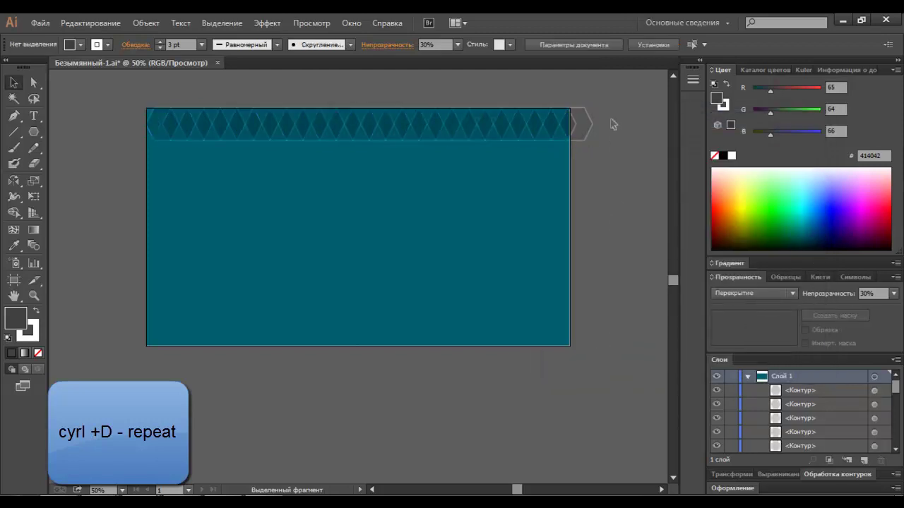
drag(599, 124, 145, 94)
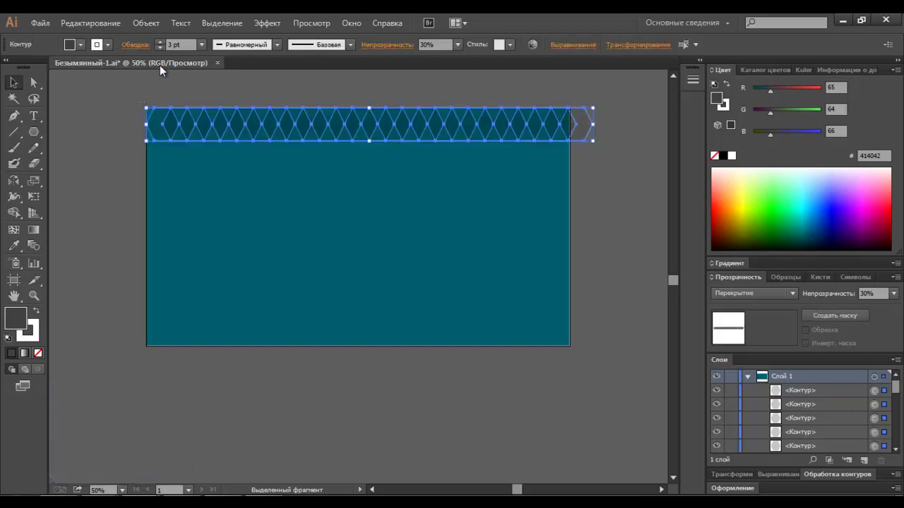
Step: Set the Move offsets to 50 pt horizontal and 100 pt vertical
click(147, 23)
mouse_move(186, 38)
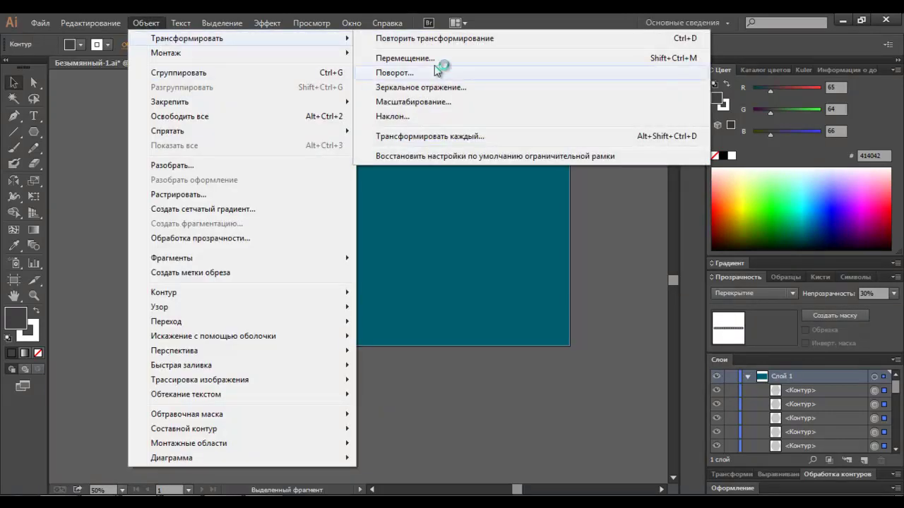
click(433, 61)
key(Tab)
click(664, 166)
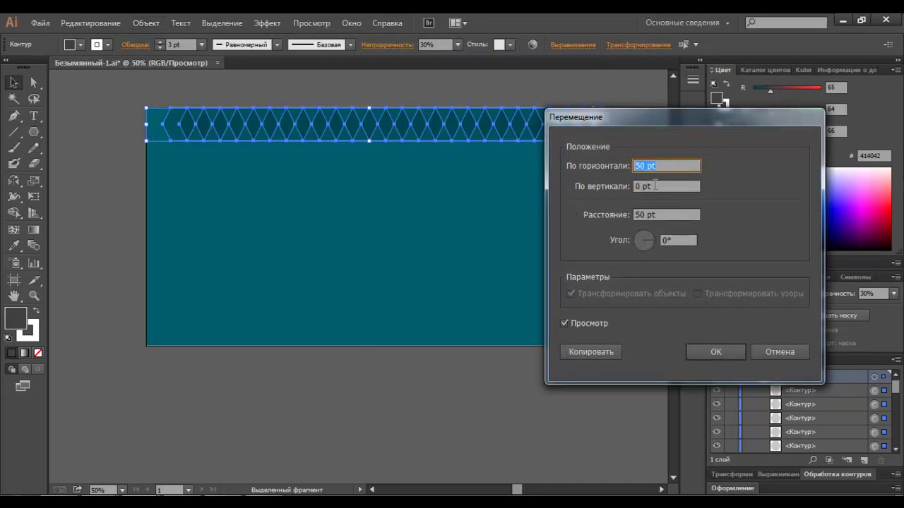
click(654, 185)
text(100)
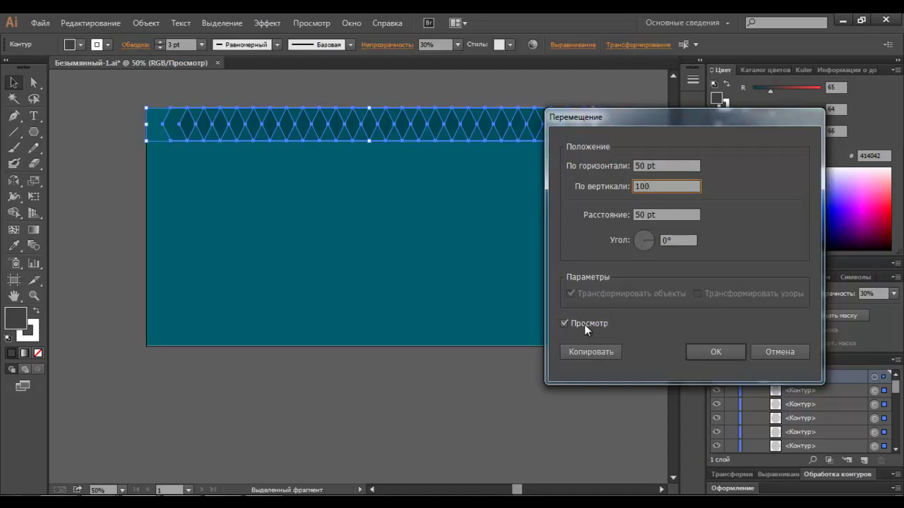
click(584, 323)
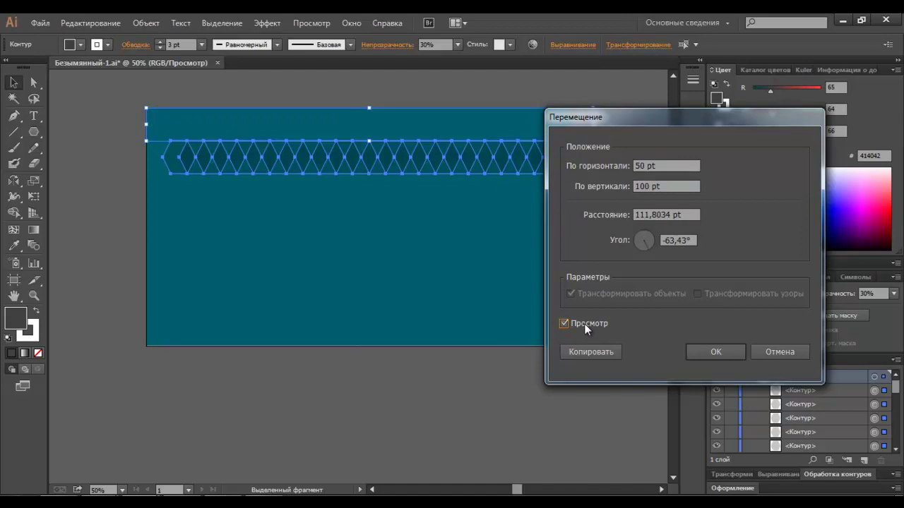
Step: Copy the band downward repeatedly to tile the artboard, and move the small hexagon off it
click(586, 349)
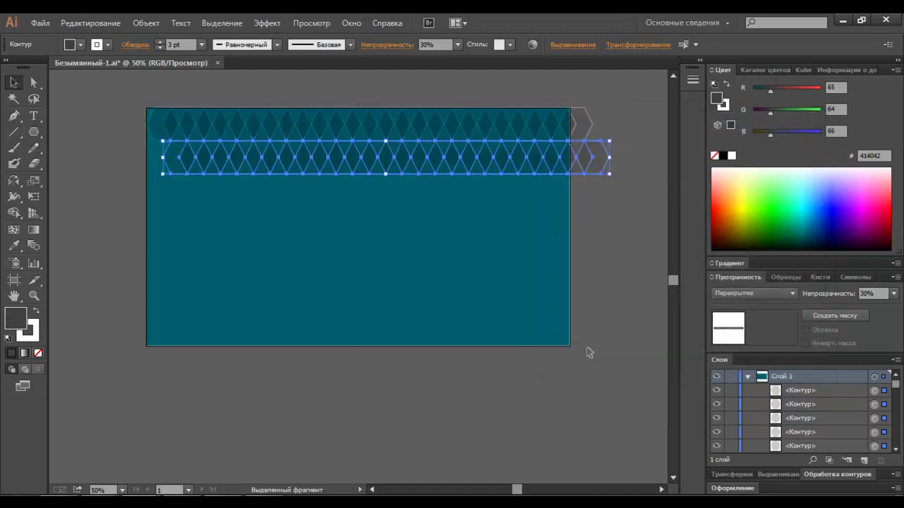
key(ctrl+d)
key(ctrl+d)
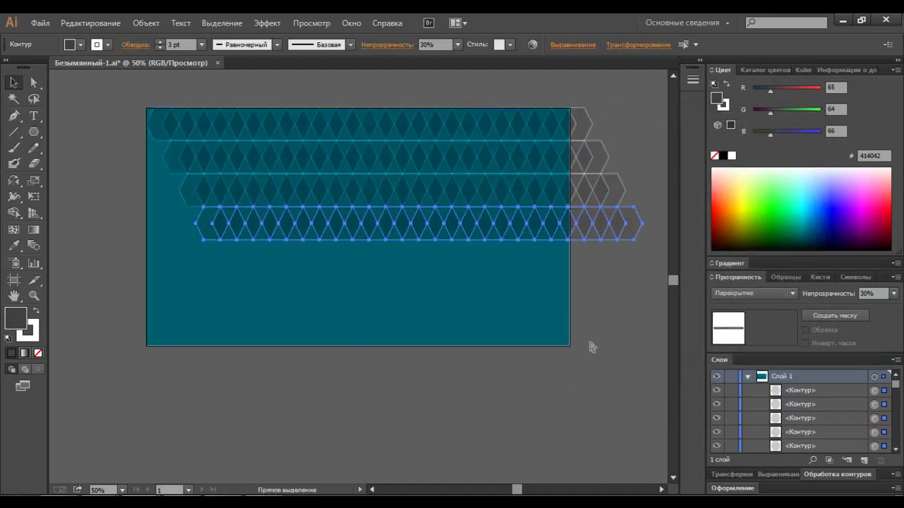
key(ctrl+d)
key(ctrl+d)
key(ctrl+d)
key(ctrl+d)
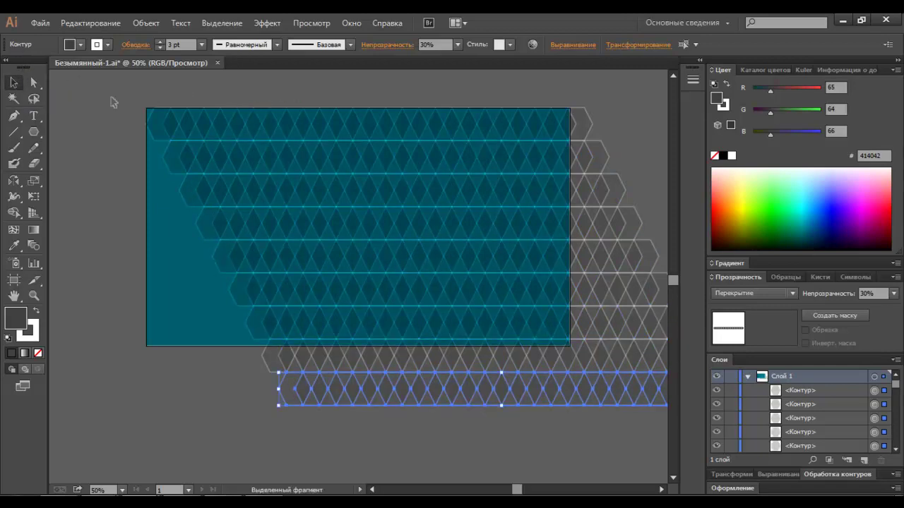
click(155, 127)
drag(156, 128, 79, 151)
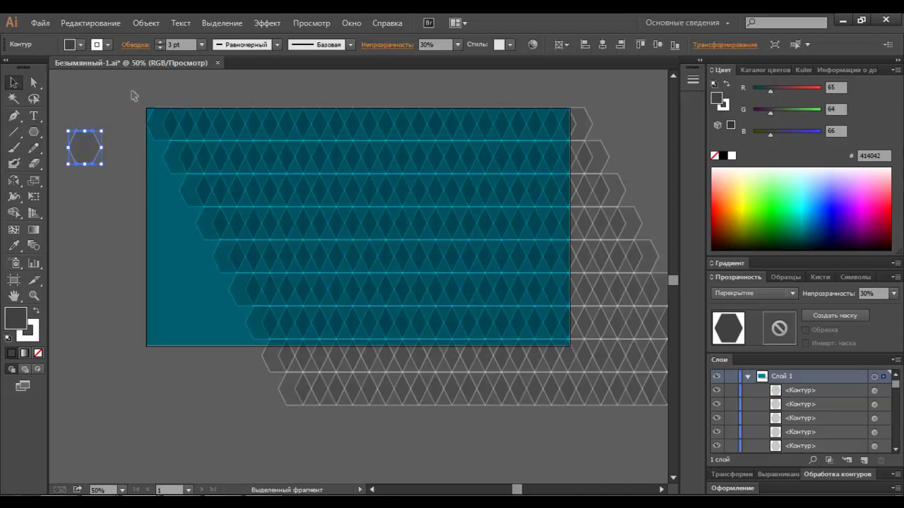
Step: Set the hexagon's width to 300 pt and its blend mode to Multiply
click(713, 46)
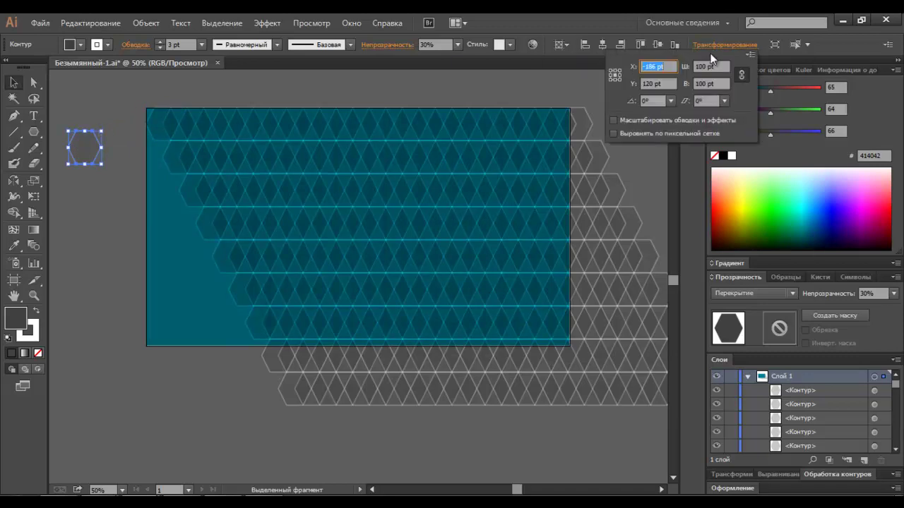
click(722, 66)
text(3)
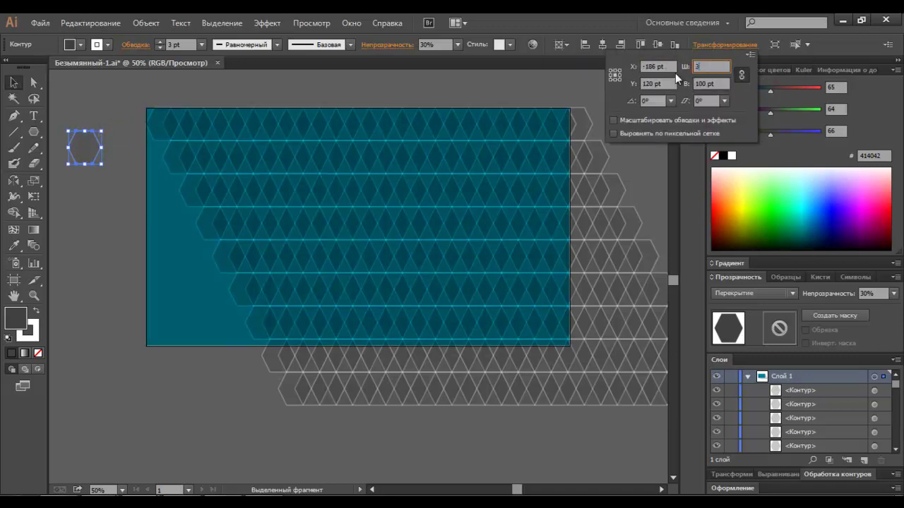
text(00)
key(Tab)
key(Return)
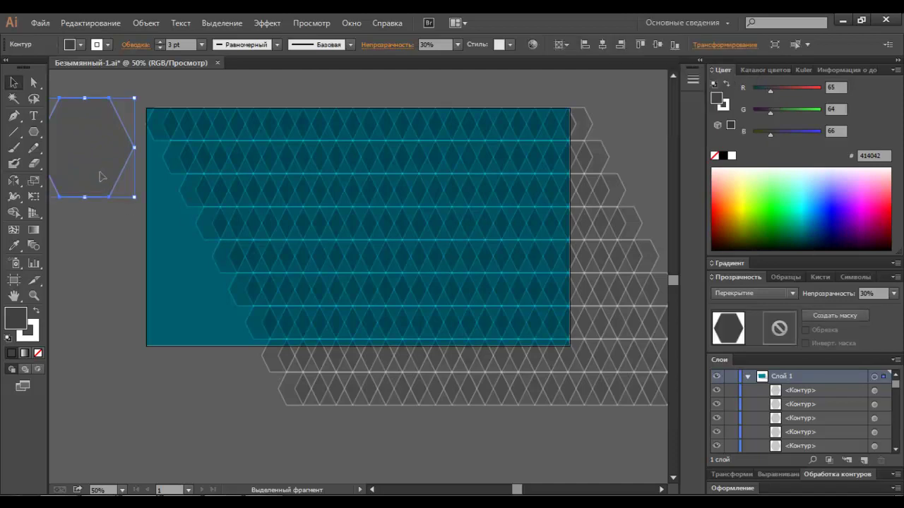
click(738, 293)
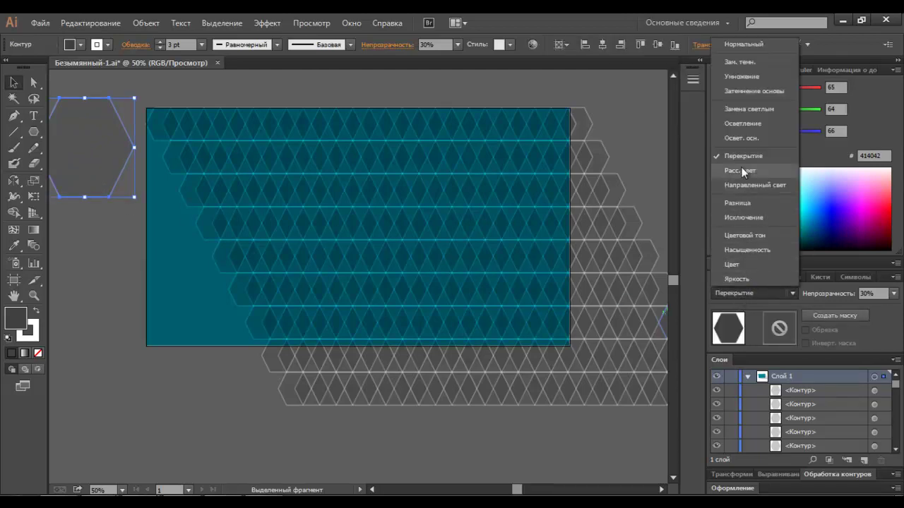
click(742, 77)
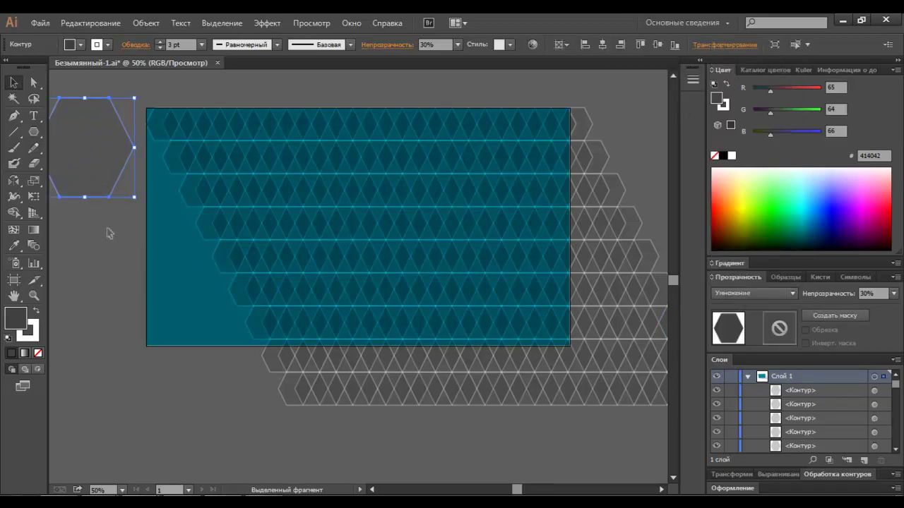
drag(87, 173, 197, 184)
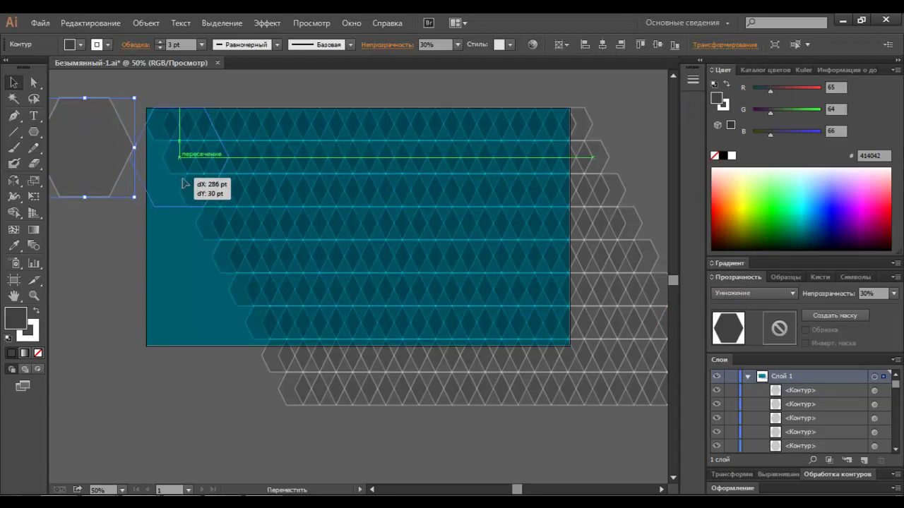
drag(197, 184, 198, 185)
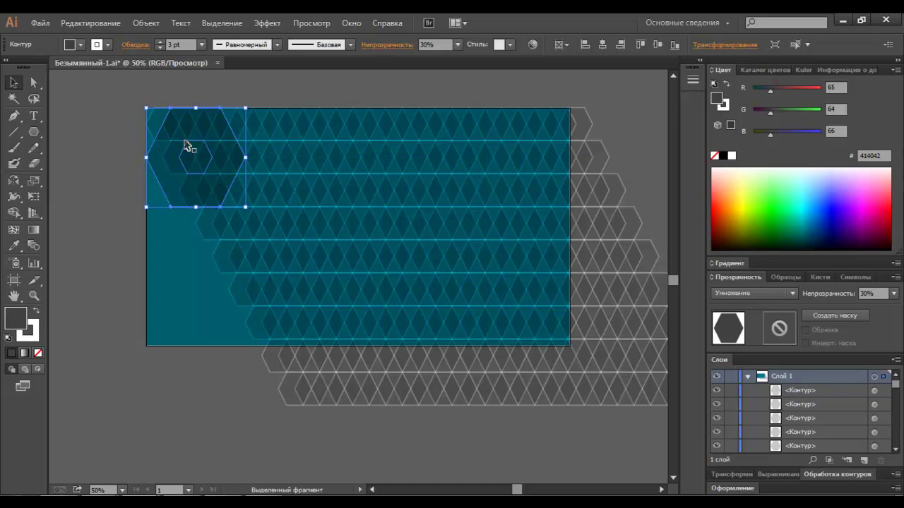
click(146, 23)
mouse_move(187, 38)
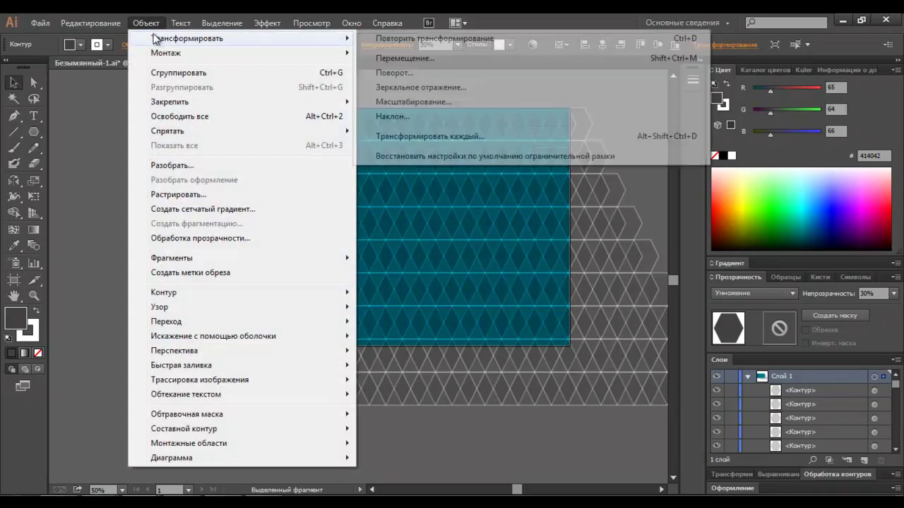
click(123, 145)
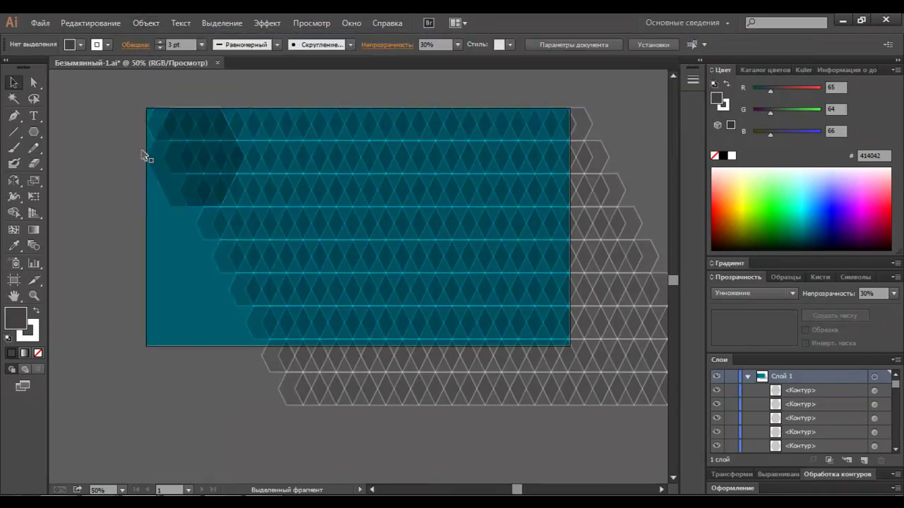
drag(151, 183, 41, 179)
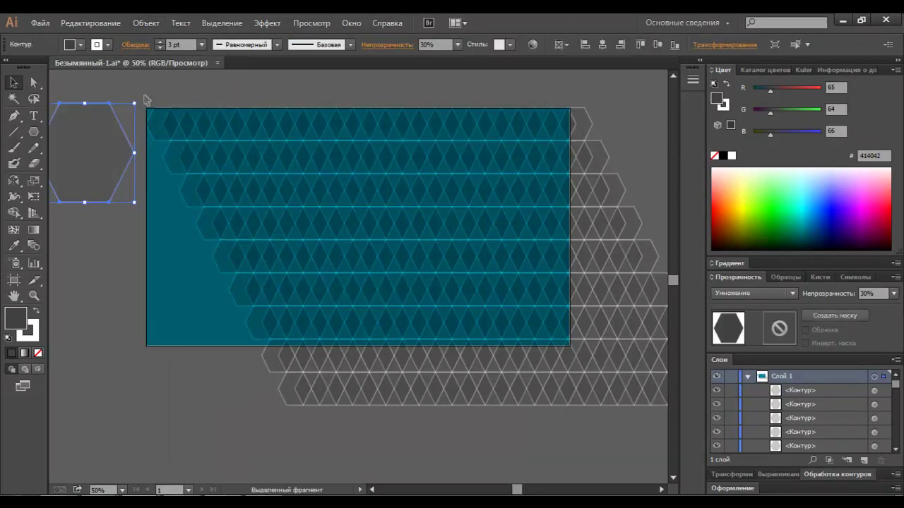
Step: Lock the diamond grid and drag the large hexagon onto the artboard's top-left corner
click(622, 404)
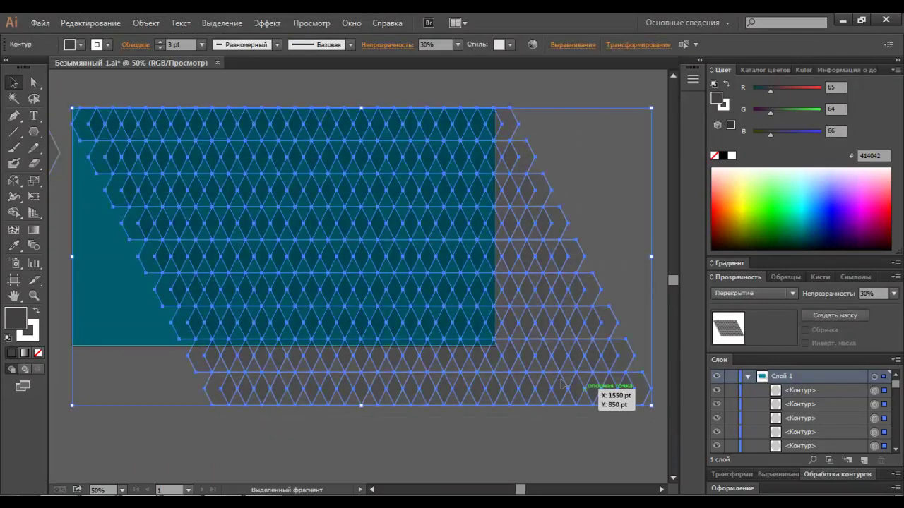
click(146, 23)
mouse_move(170, 102)
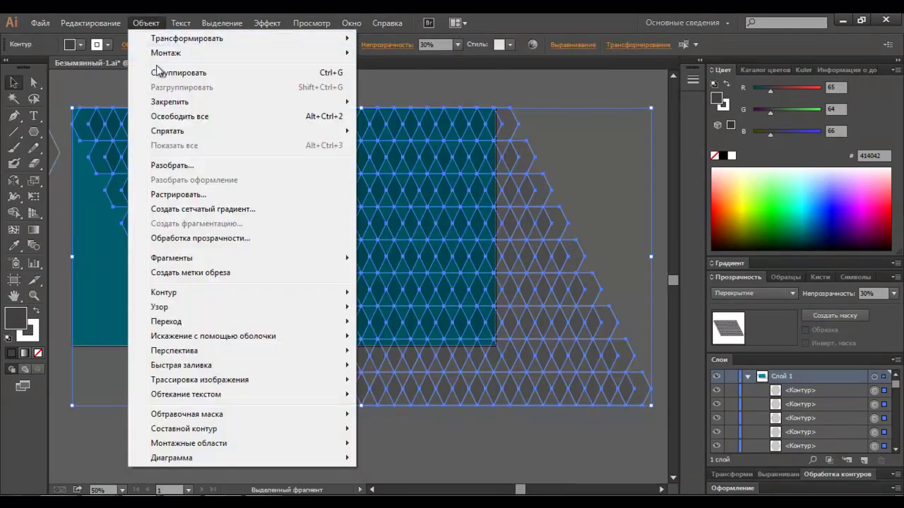
click(380, 103)
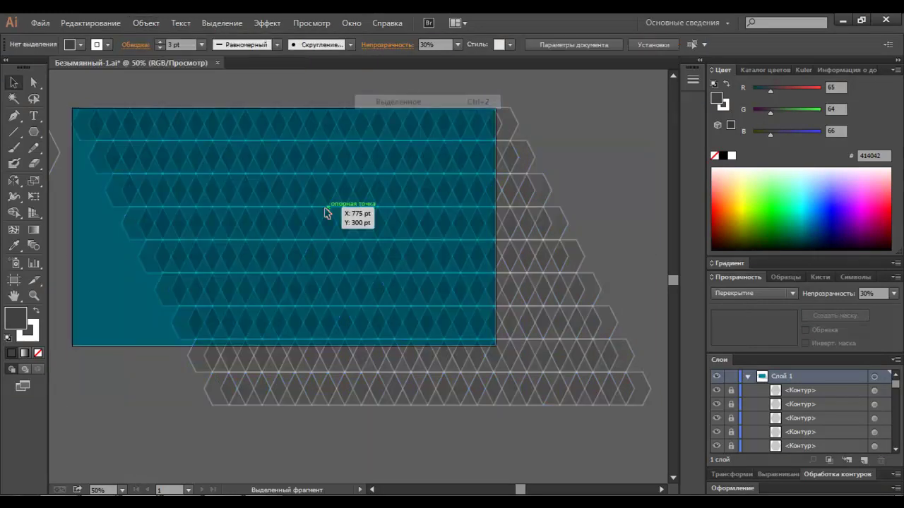
scroll(367, 473, left, 3)
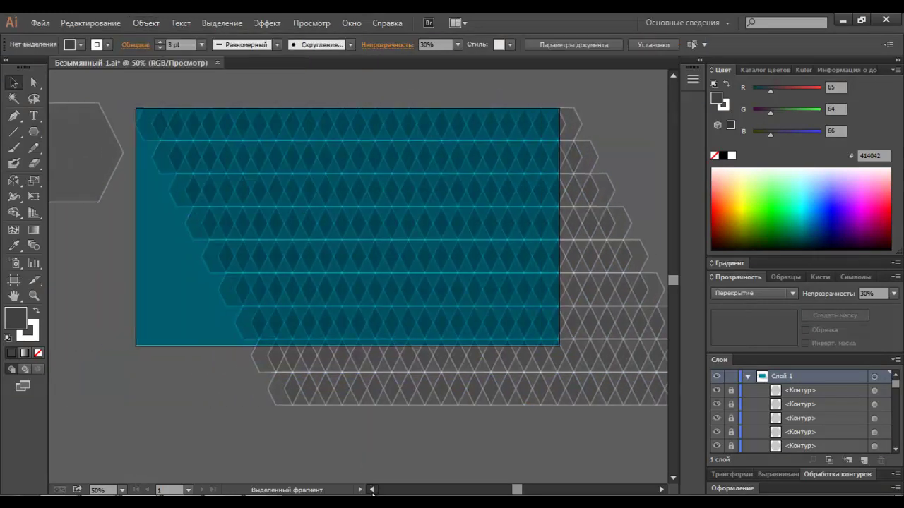
drag(110, 165, 213, 165)
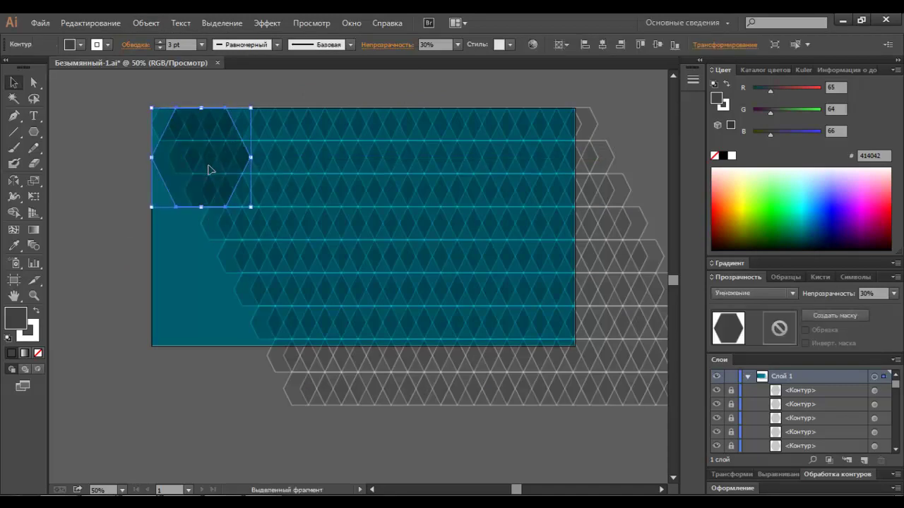
Step: Copy the large hexagon 300 pt right with a 0 pt vertical offset
click(145, 23)
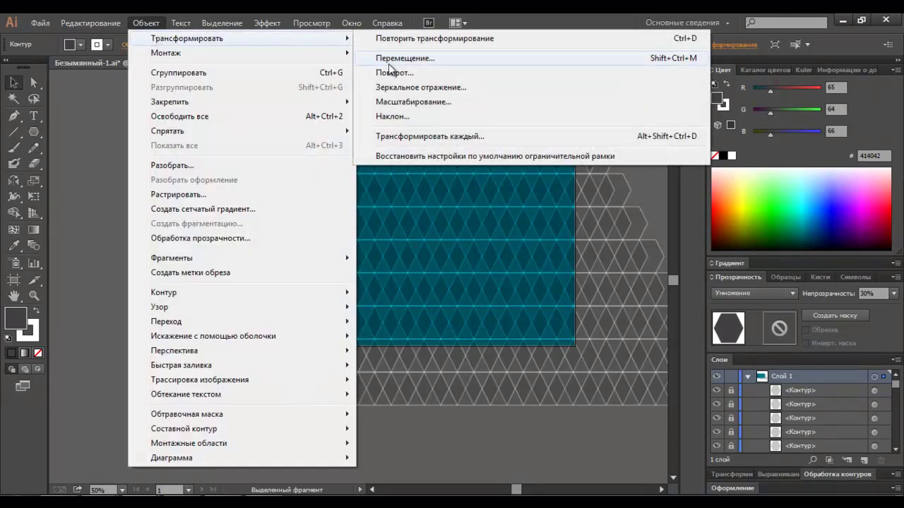
click(389, 60)
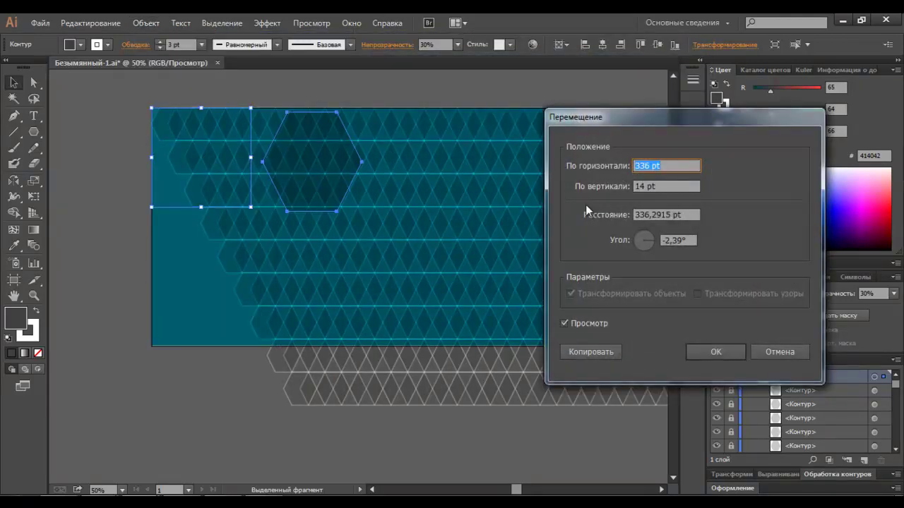
text(3)
text(00)
key(Tab)
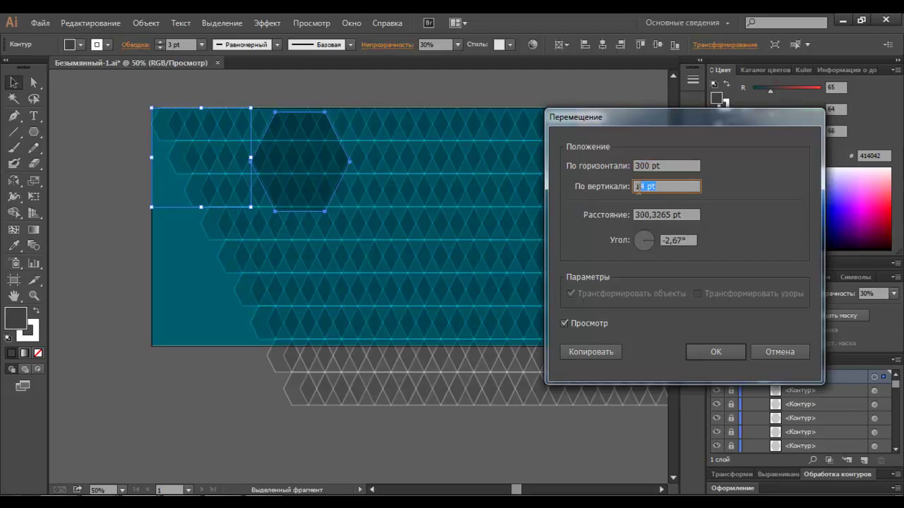
text(0)
click(685, 242)
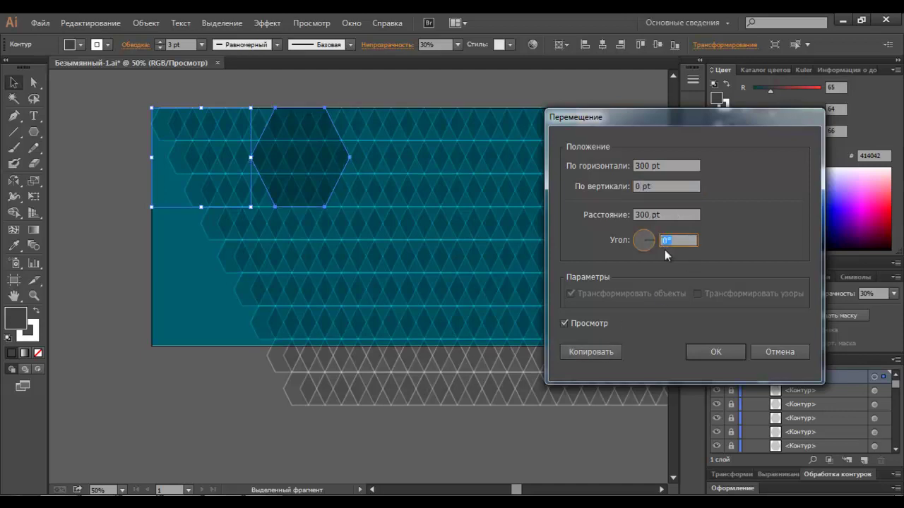
click(667, 186)
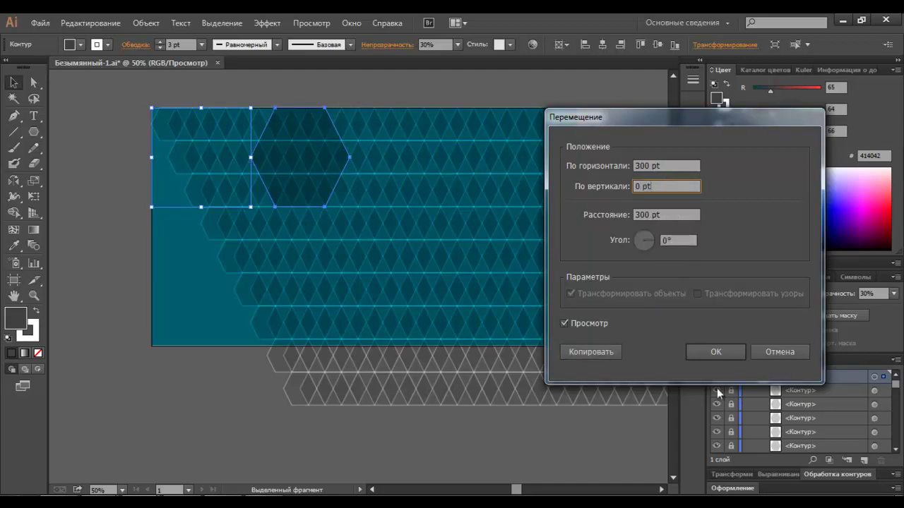
click(604, 353)
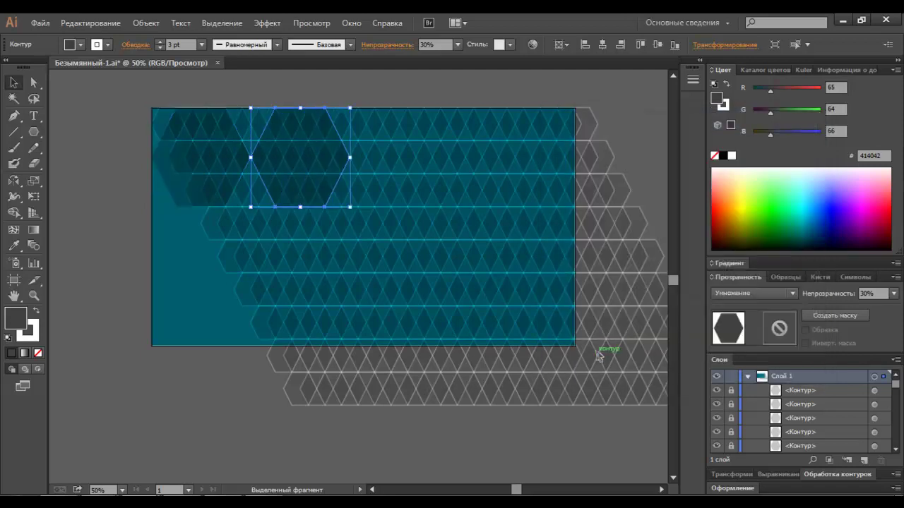
Step: Repeat the 300 pt copy to make five large hexagons and select the whole row
key(a)
key(ctrl+d)
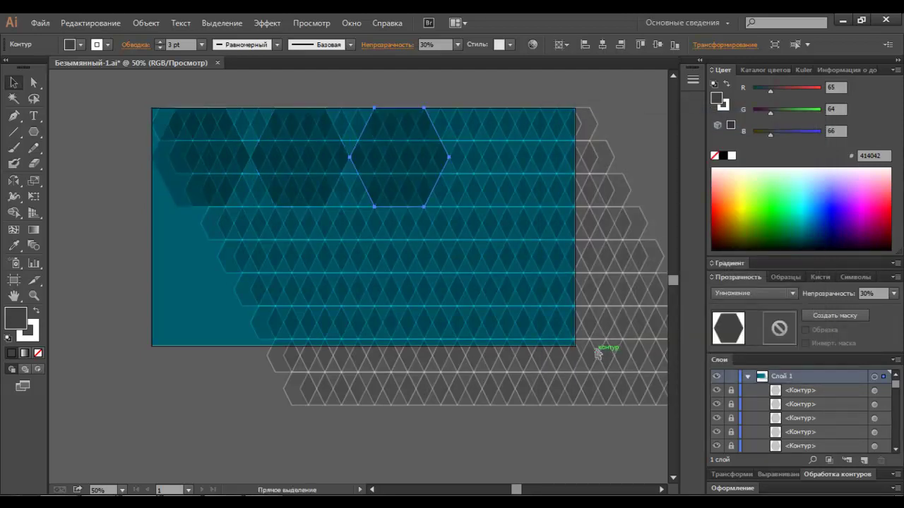
key(ctrl+d)
key(ctrl+d)
key(v)
click(216, 160)
drag(111, 158, 645, 152)
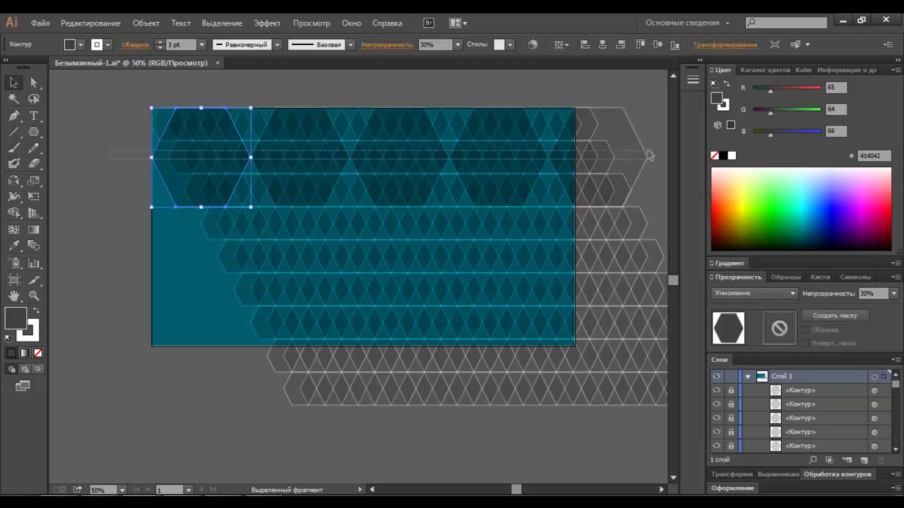
click(646, 153)
click(635, 119)
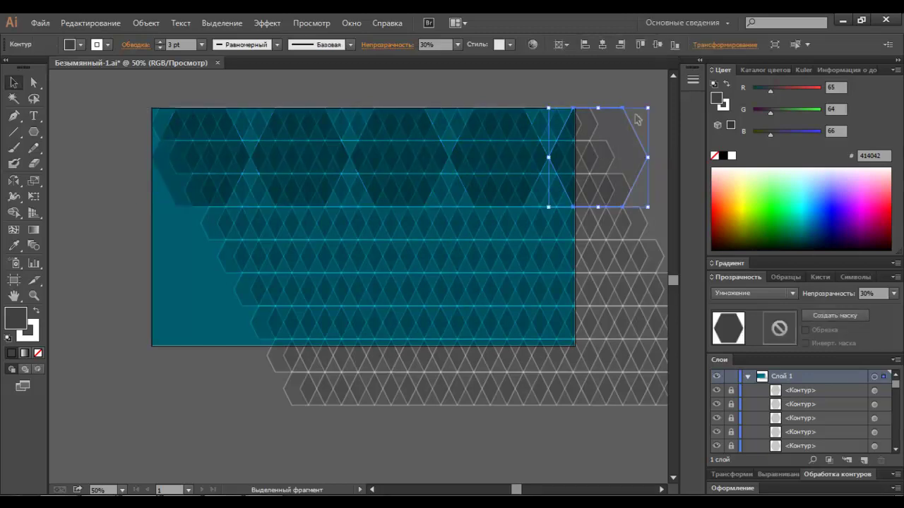
click(715, 45)
drag(657, 149, 94, 155)
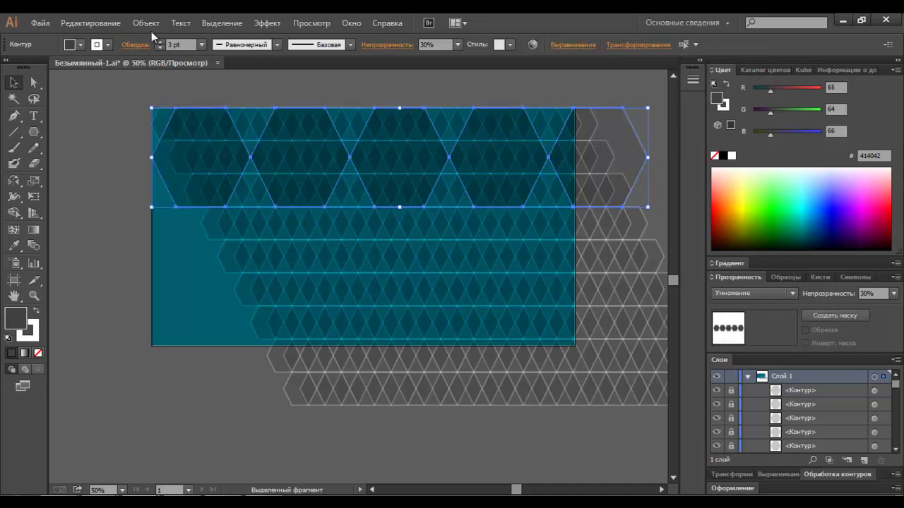
click(148, 26)
click(392, 25)
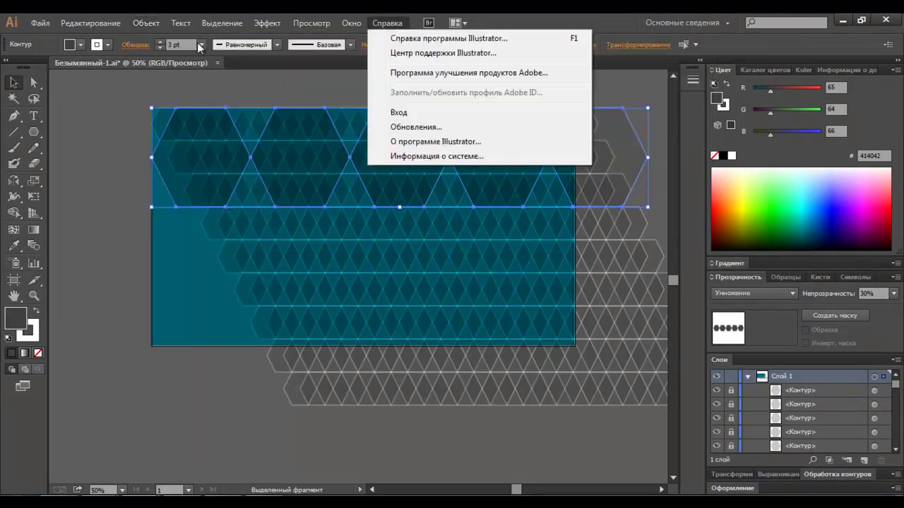
mouse_move(212, 38)
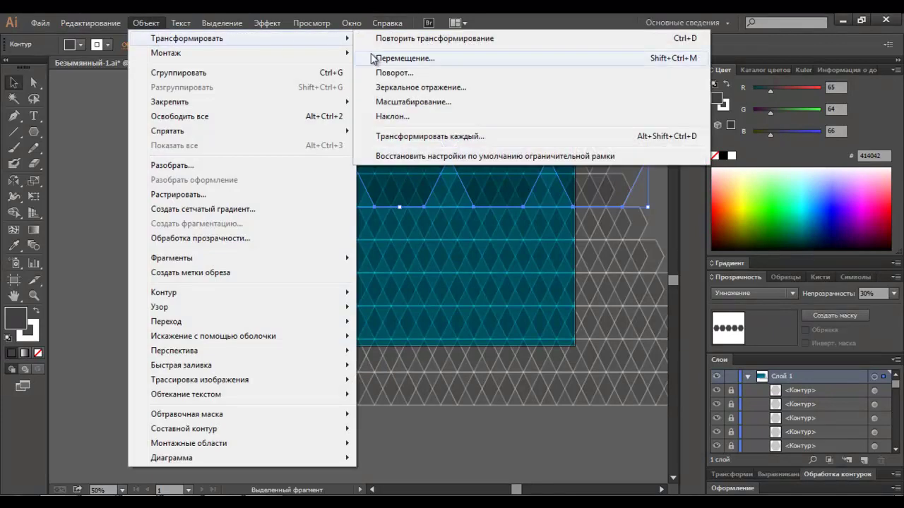
Step: Copy the top hexagon row 100 pt right, repeat the copy twice, then reselect the rows
click(404, 58)
text(100)
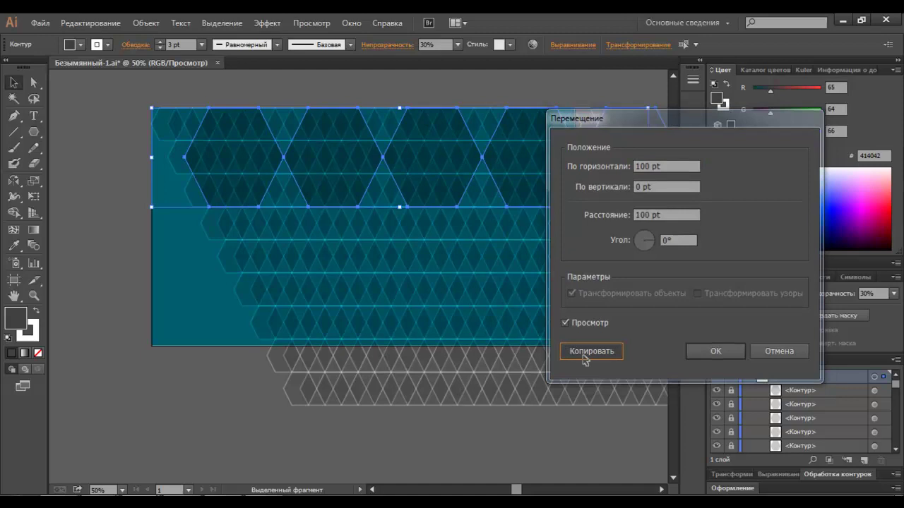
click(585, 354)
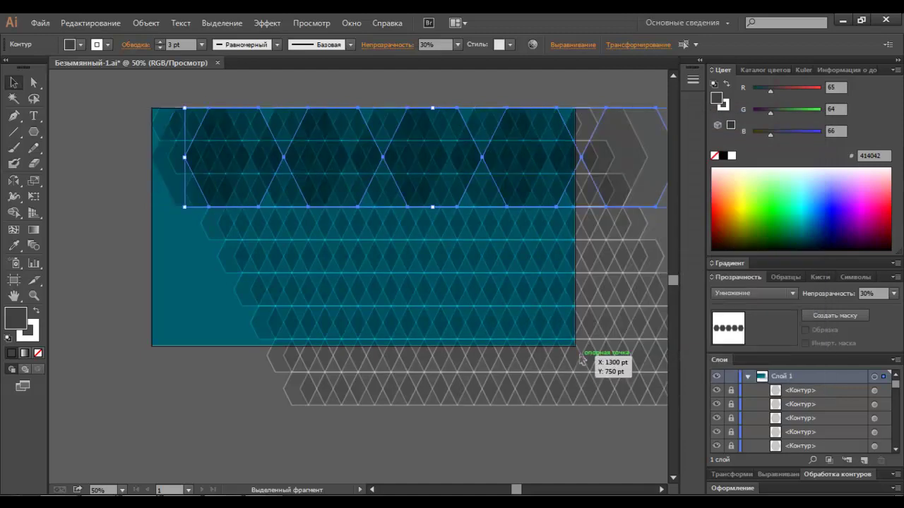
key(a)
key(ctrl+d)
key(v)
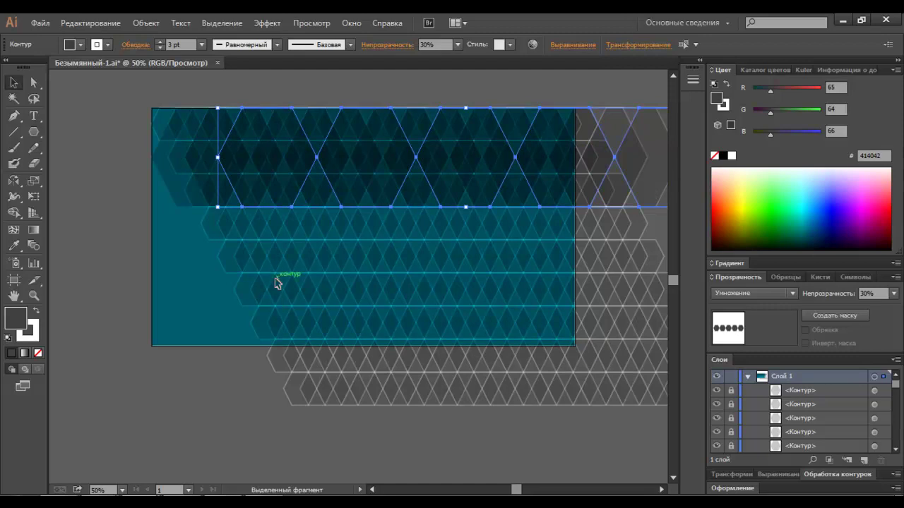
key(ctrl+d)
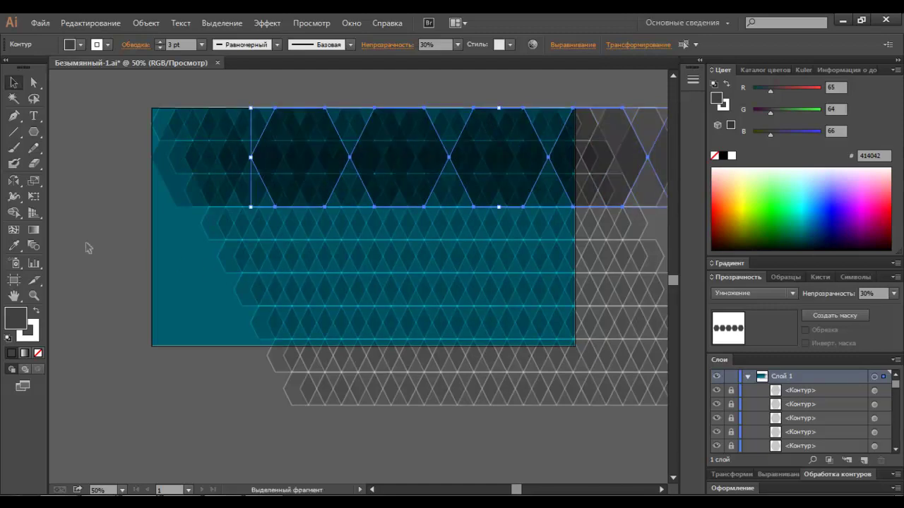
click(86, 247)
drag(105, 154, 662, 158)
Step: Copy the selected hexagon band 300 pt straight down with Object > Transform > Move
click(161, 24)
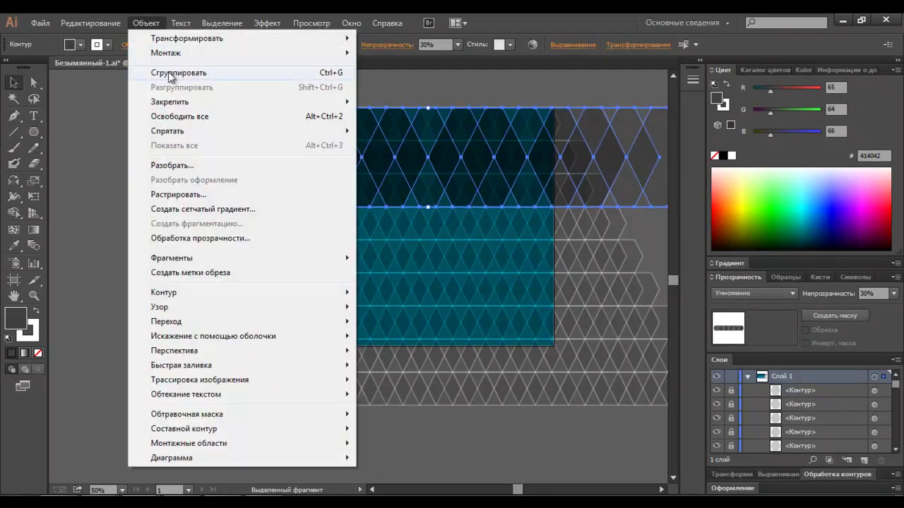
mouse_move(186, 38)
click(406, 58)
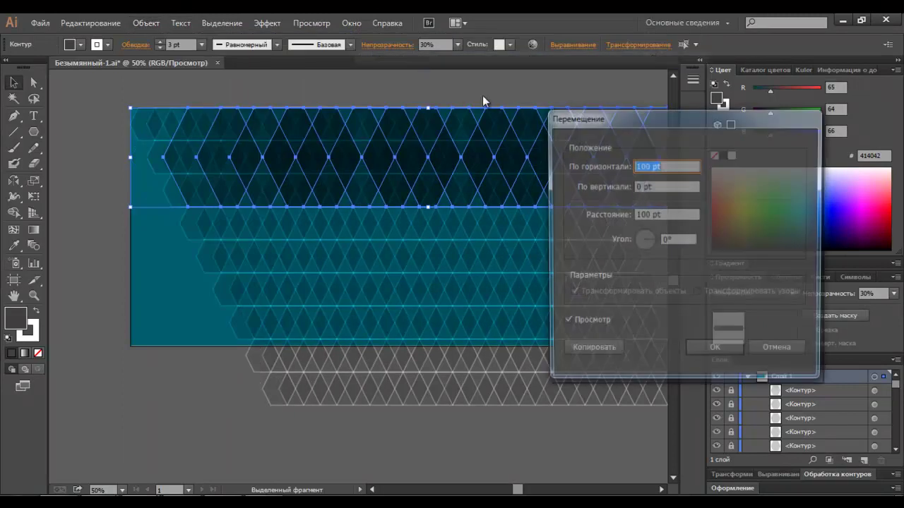
text(0)
click(646, 186)
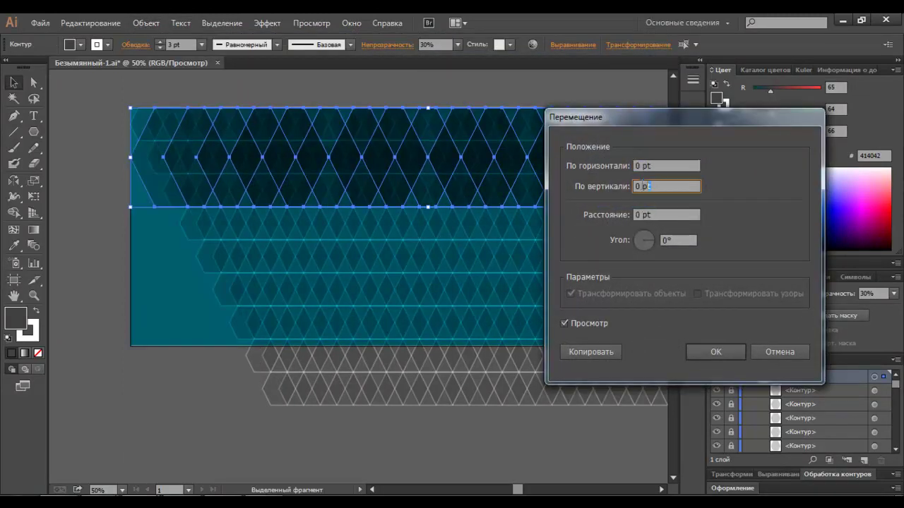
text(300)
click(581, 328)
click(576, 352)
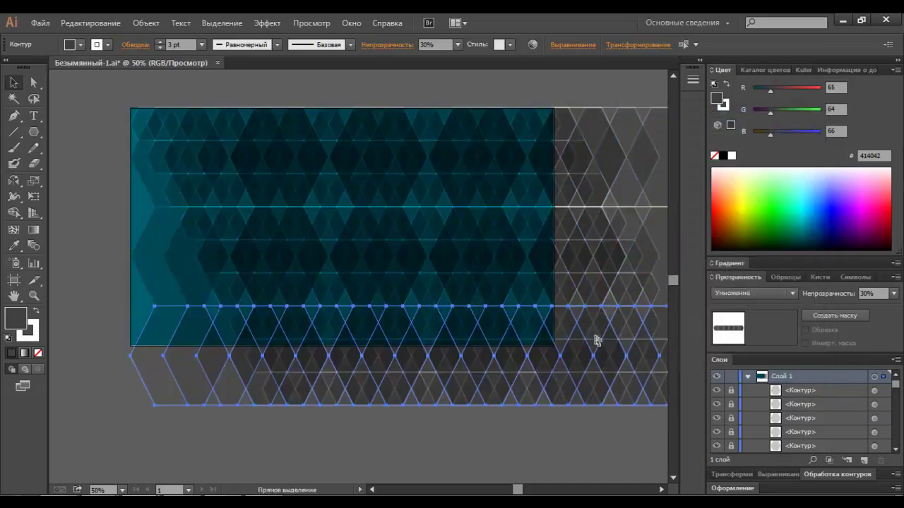
Step: Marquee-select all hexagon paths, then deselect them and bring up the Object menu for unlocking
click(120, 195)
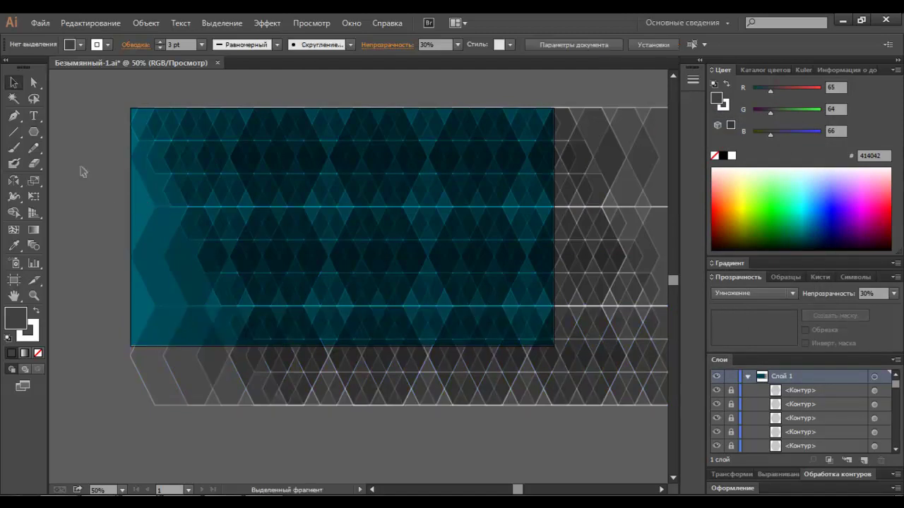
click(14, 83)
drag(99, 101, 667, 458)
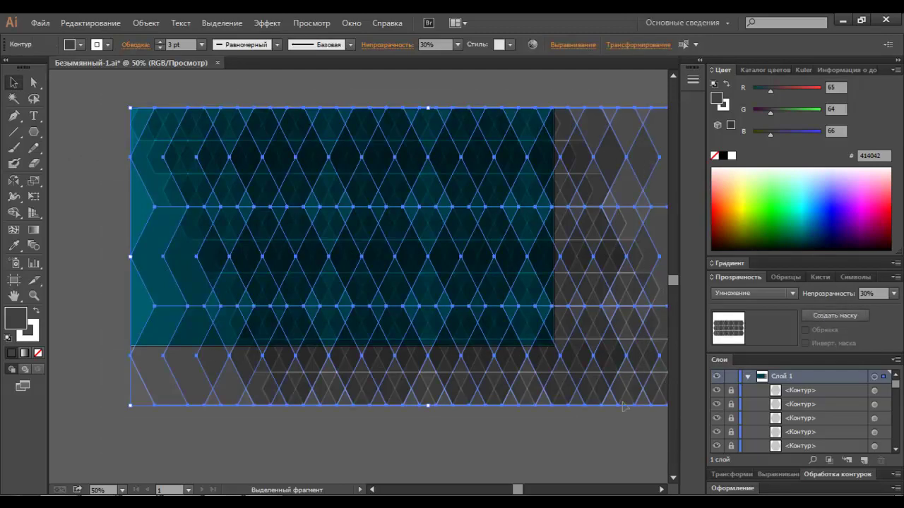
click(256, 415)
click(145, 23)
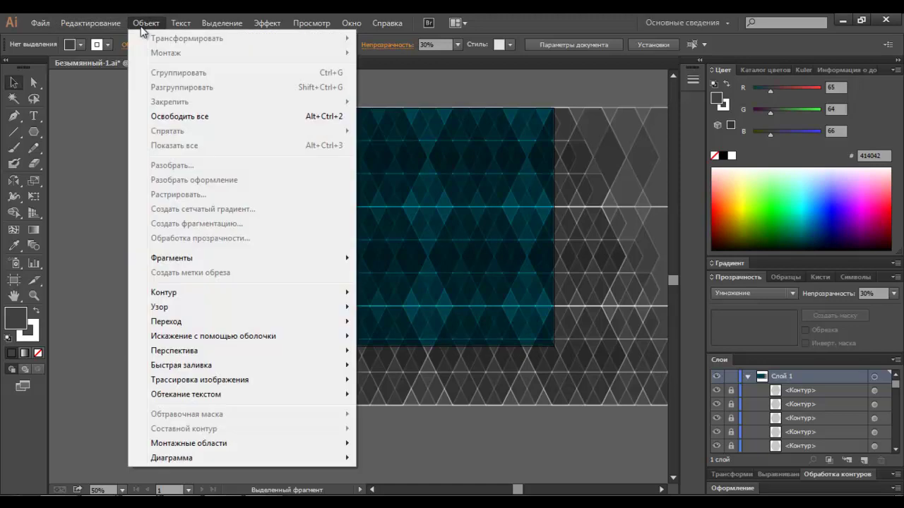
Step: Unlock all objects, then scale the whole pattern to about 2014 × 1007 pt and reposition it
click(173, 116)
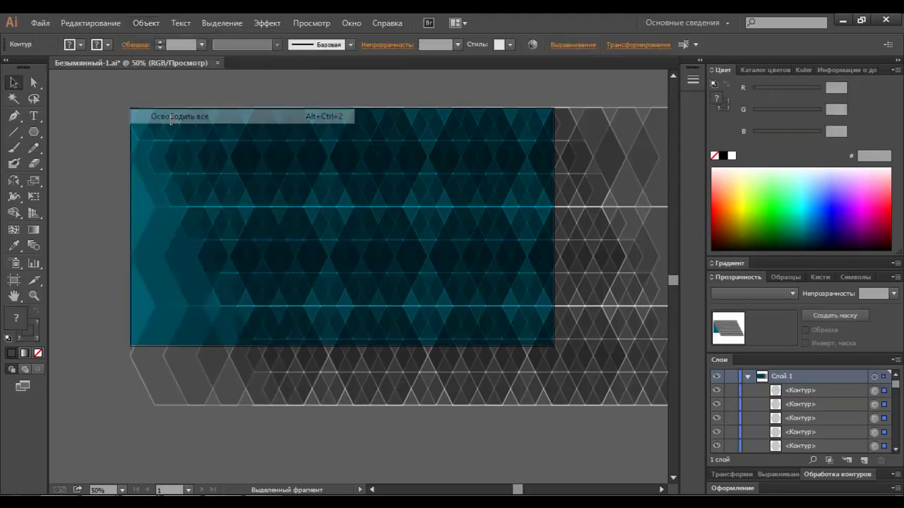
click(87, 124)
mouse_move(96, 95)
mouse_down()
mouse_move(397, 322)
mouse_move(564, 389)
mouse_up()
scroll(165, 209, up, 1)
drag(130, 135, 95, 107)
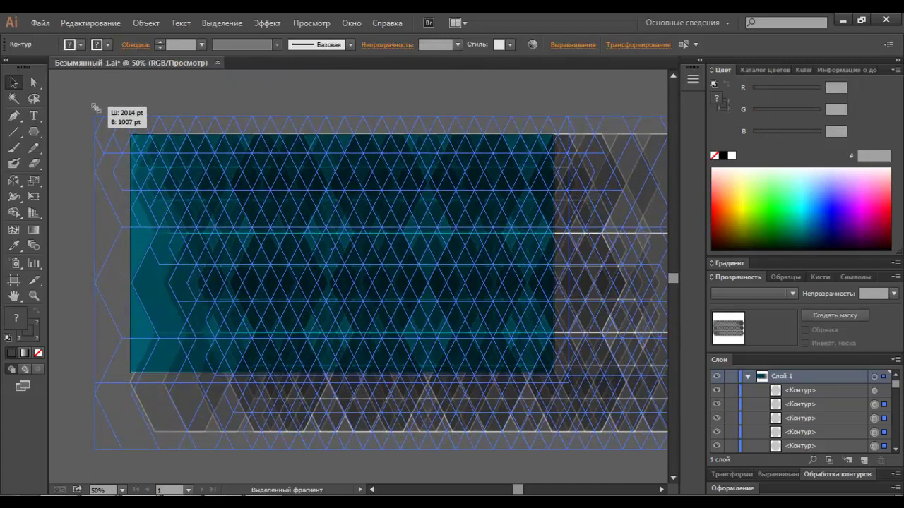
drag(95, 107, 82, 110)
drag(378, 214, 325, 224)
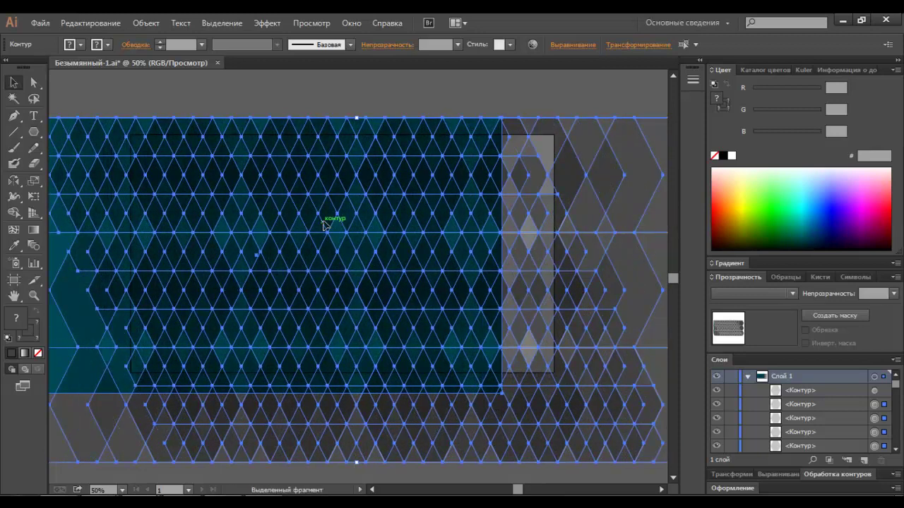
Step: Shift a single hexagon 50 pt to the right and zoom out to view everything
click(291, 90)
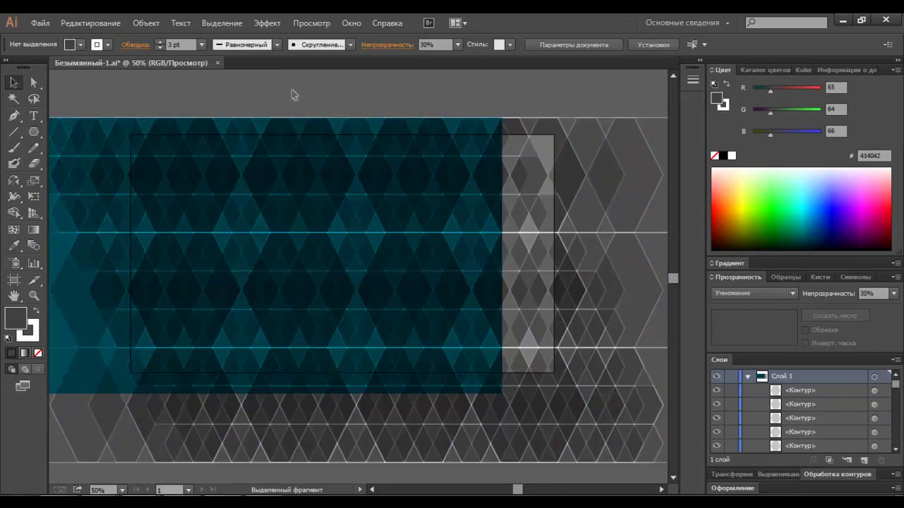
drag(309, 202, 329, 205)
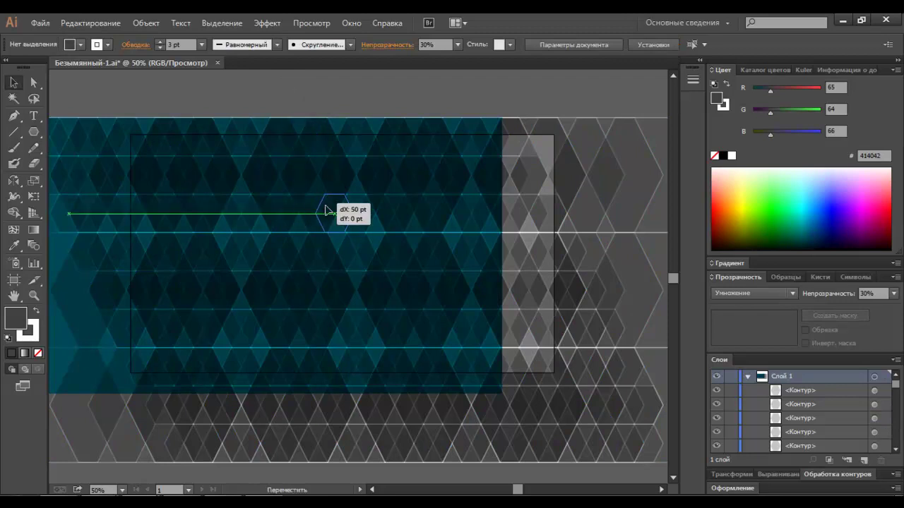
click(252, 102)
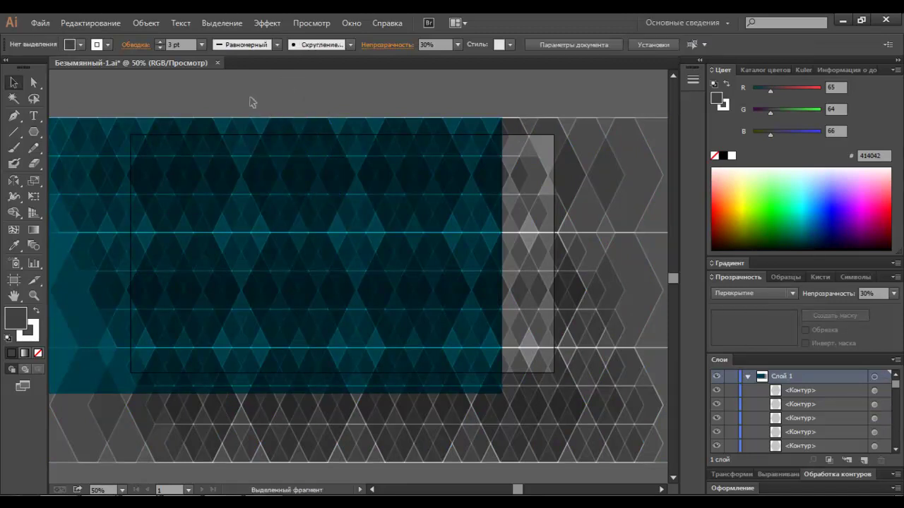
key(ctrl+minus)
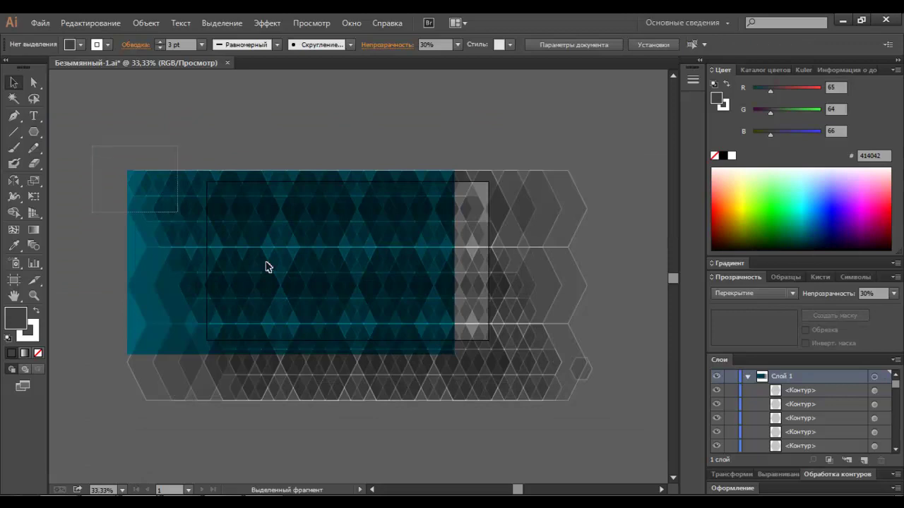
Step: Nudge the pattern slightly right, group all hexagon paths, and move the group below the teal rectangle
drag(613, 419, 480, 342)
drag(437, 315, 459, 311)
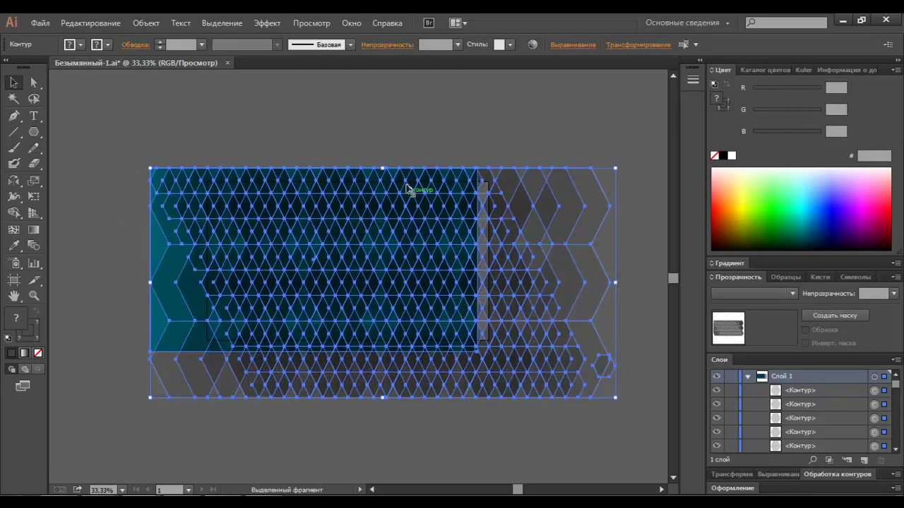
click(420, 157)
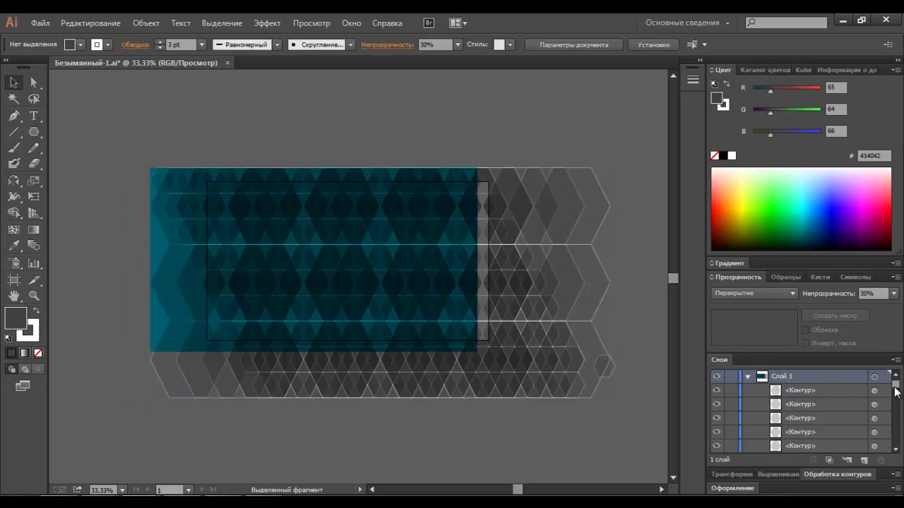
drag(897, 388, 895, 459)
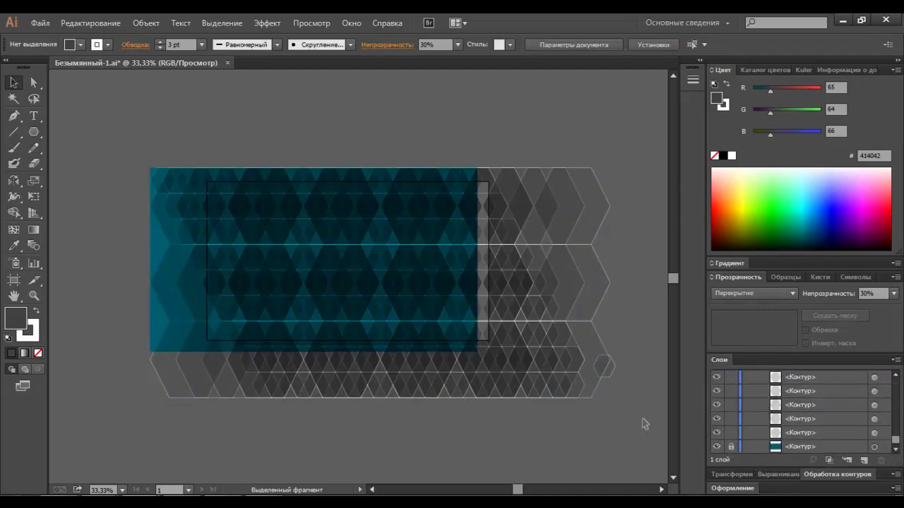
drag(130, 154, 636, 437)
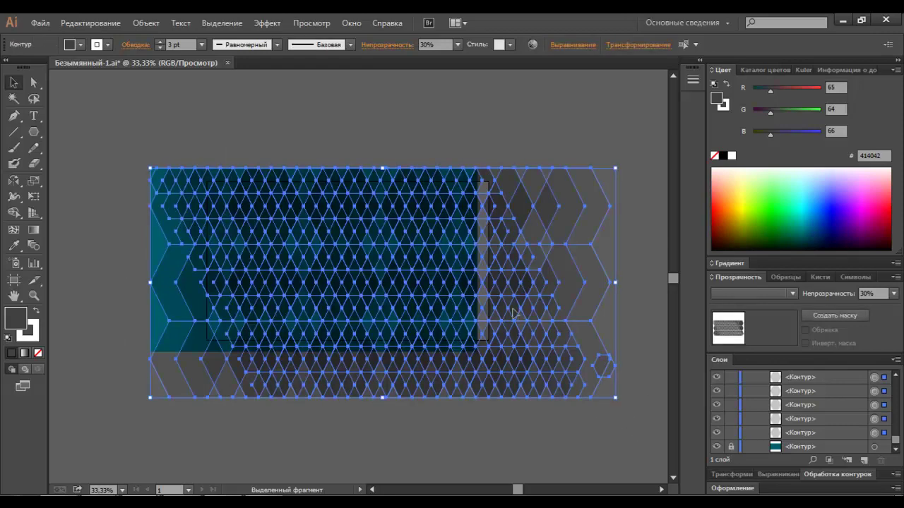
key(ctrl+g)
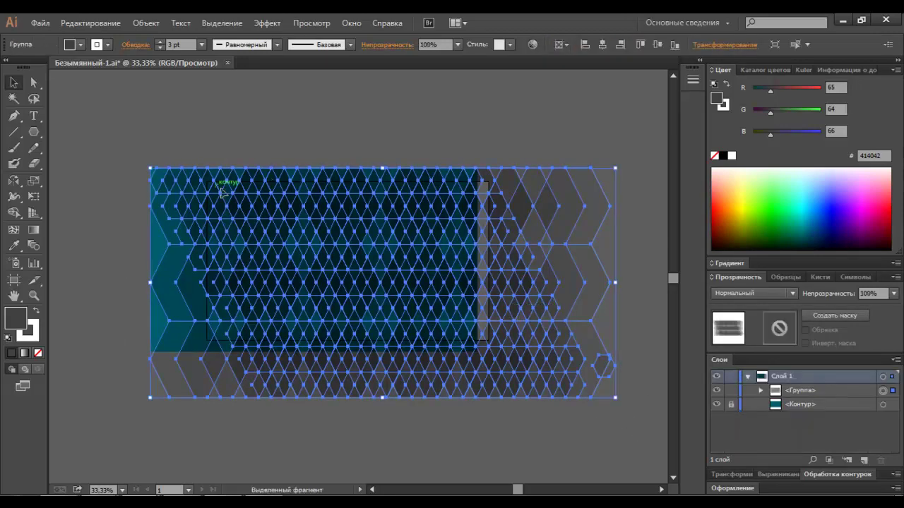
drag(218, 178, 300, 376)
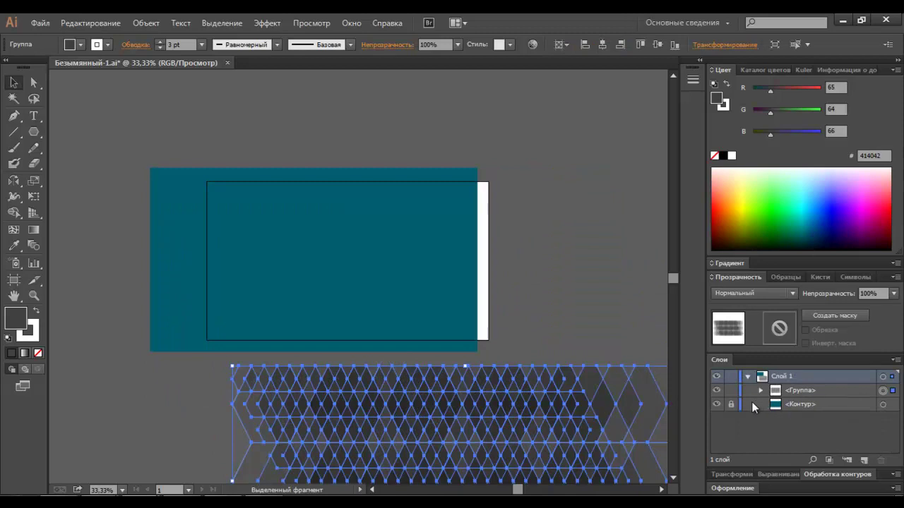
Step: Centre the teal rectangle on the artboard and size it to 1280 × 720 pt
click(419, 256)
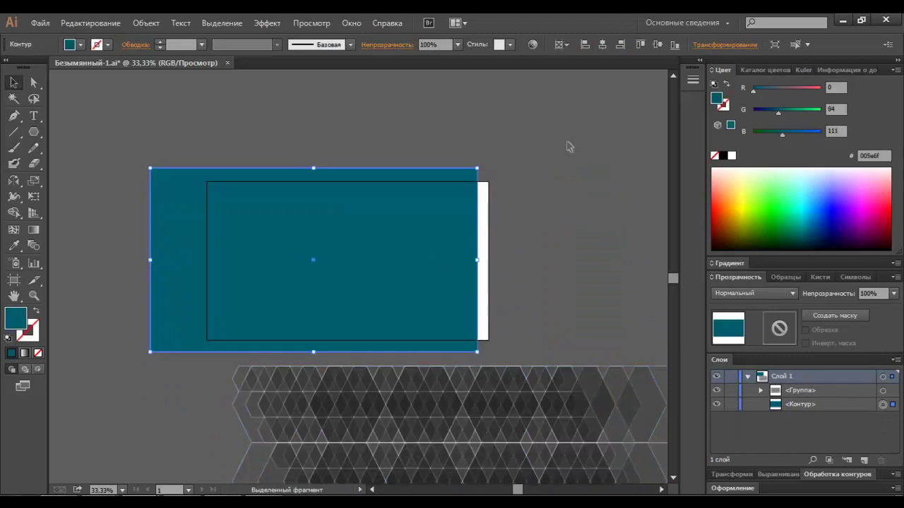
click(597, 47)
click(657, 46)
click(702, 45)
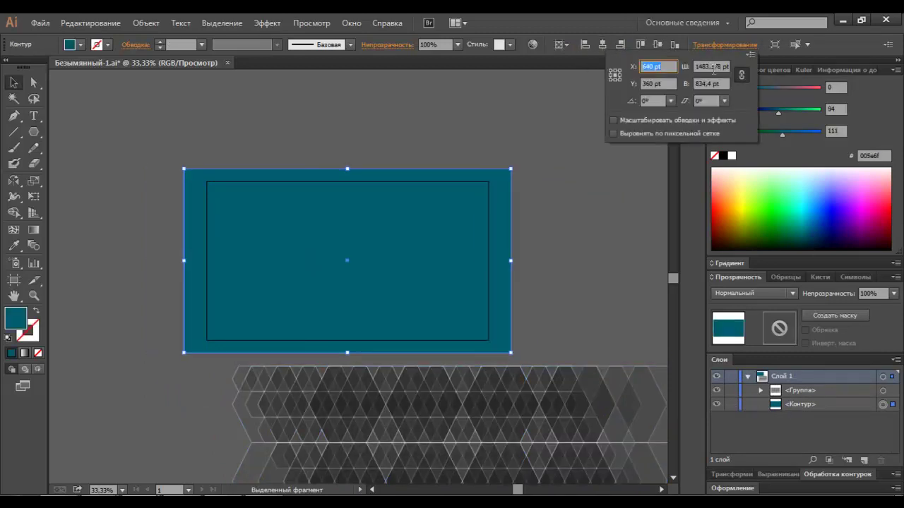
click(710, 67)
text(12)
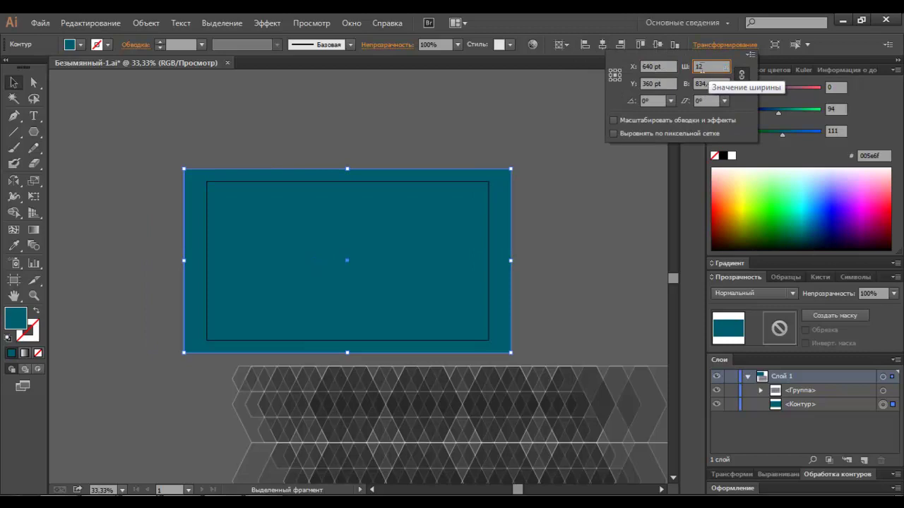
text(80)
key(Tab)
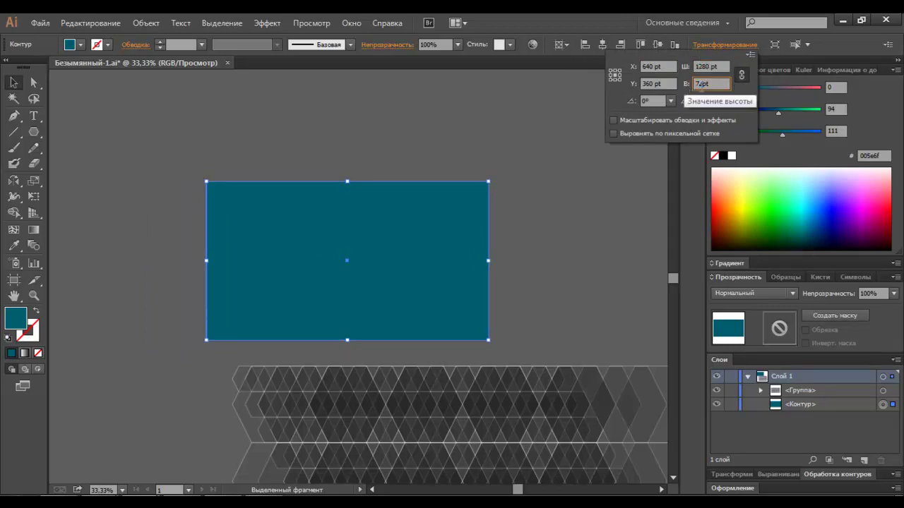
text(20)
key(Return)
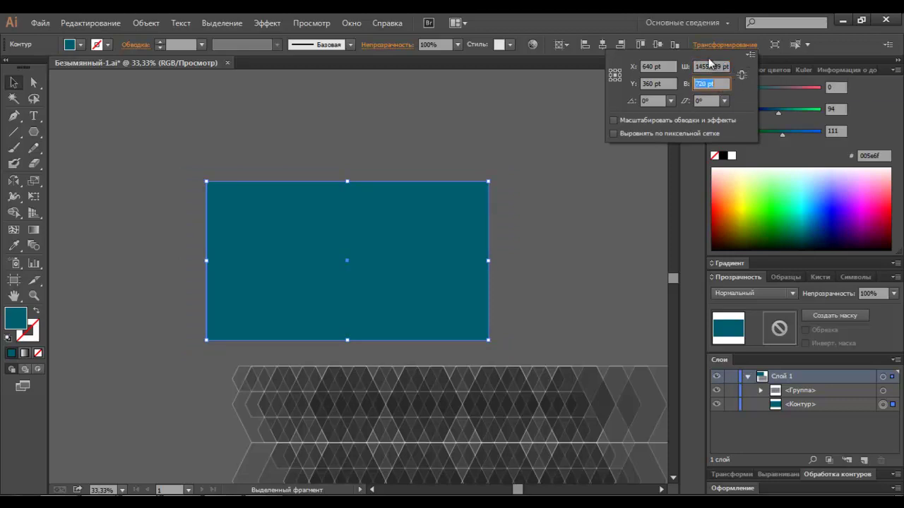
click(713, 65)
text(1280)
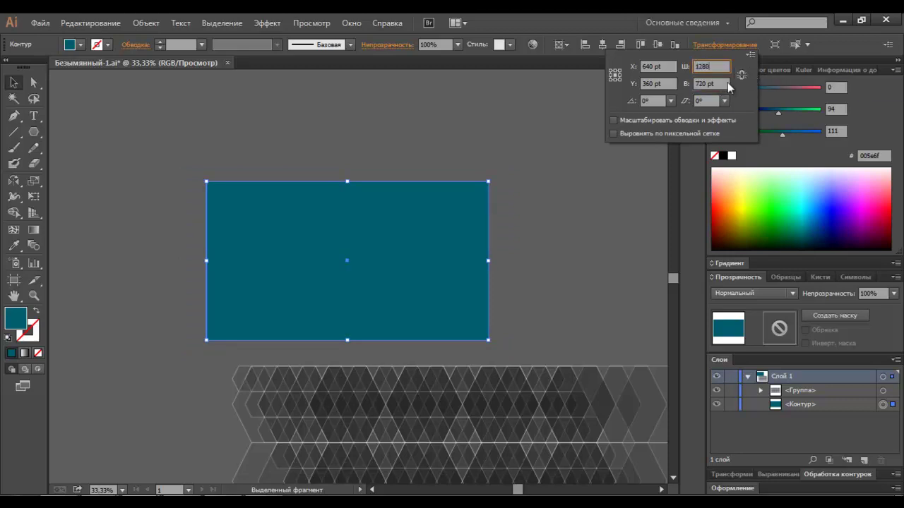
key(Escape)
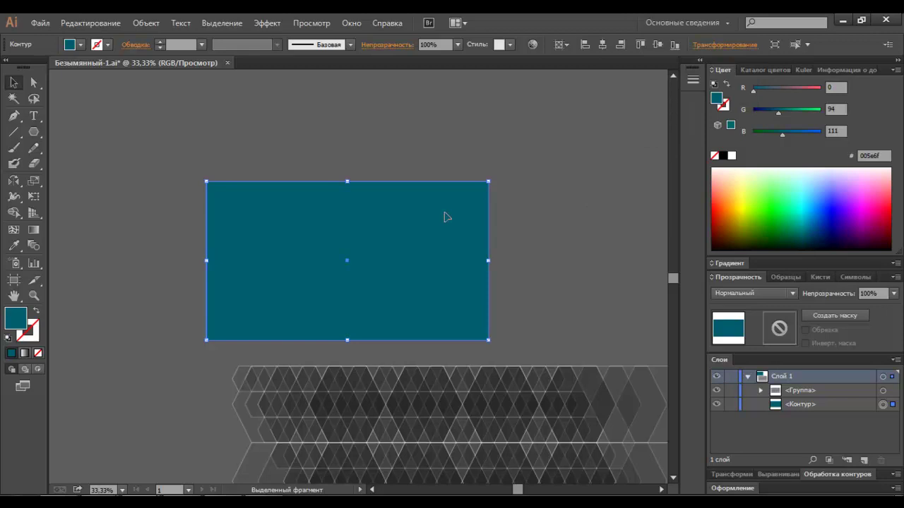
Step: Lock the teal rectangle's layer, move the pattern group over it, and scale it up from its centre
click(580, 127)
click(465, 207)
click(731, 404)
mouse_move(515, 410)
mouse_down()
mouse_move(447, 254)
mouse_move(406, 190)
mouse_up()
drag(590, 148, 610, 132)
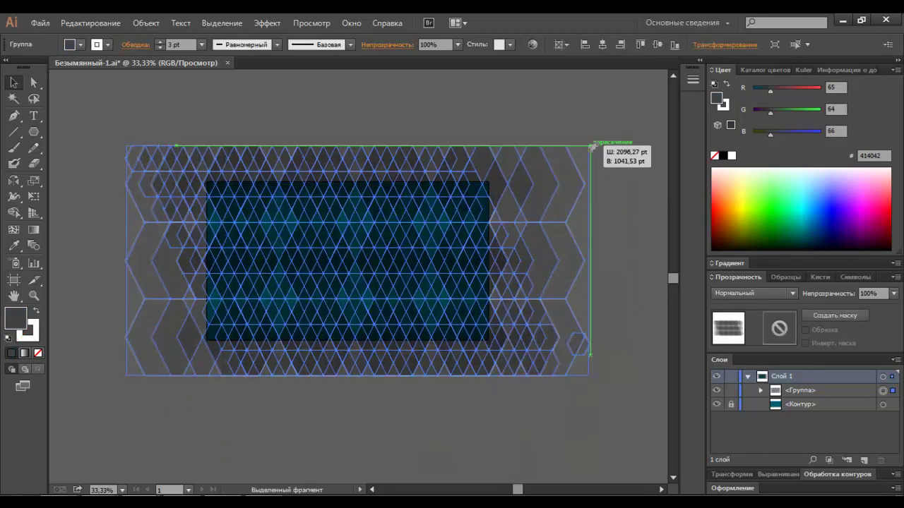
click(635, 221)
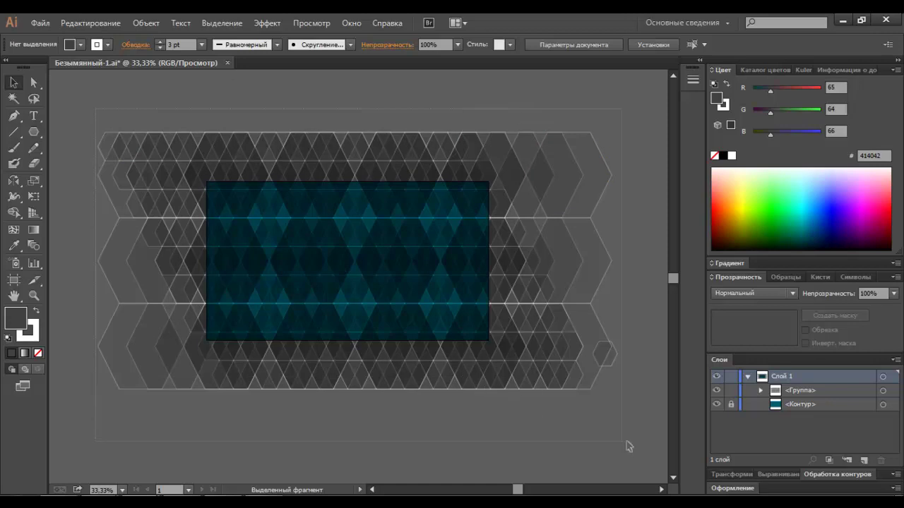
drag(97, 113, 625, 436)
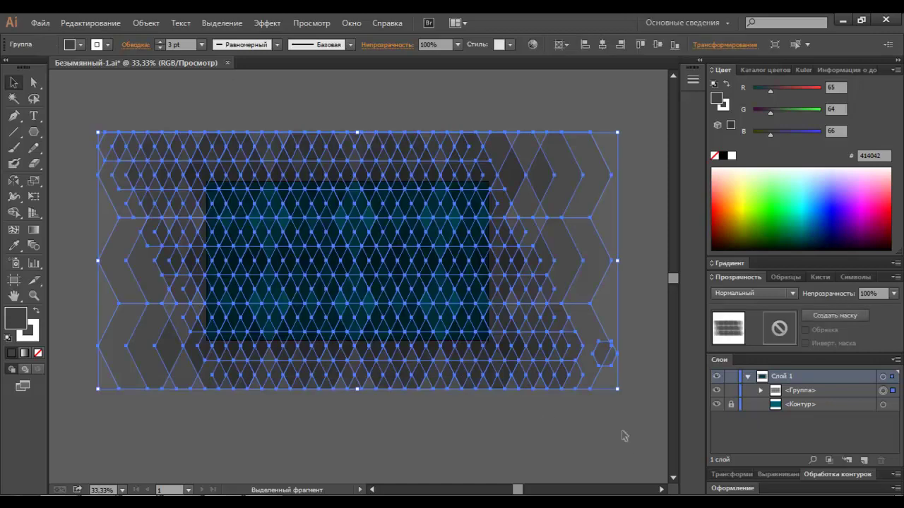
Step: Erase the pattern overhanging the left, top and bottom edges, then return to Selection at 50% zoom
click(156, 121)
click(34, 163)
drag(64, 117, 207, 392)
mouse_move(172, 108)
mouse_down()
mouse_move(626, 179)
mouse_move(551, 447)
mouse_move(490, 449)
mouse_move(365, 398)
mouse_move(344, 400)
mouse_up()
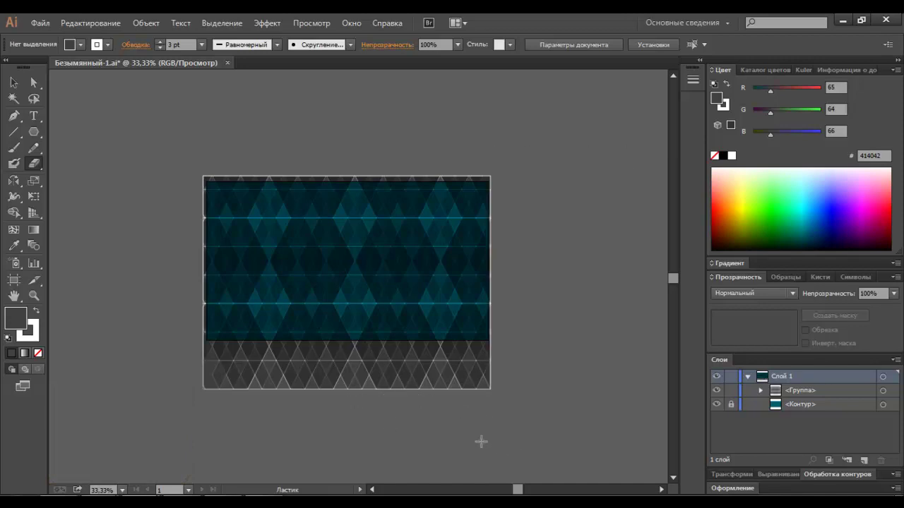
drag(508, 441, 166, 343)
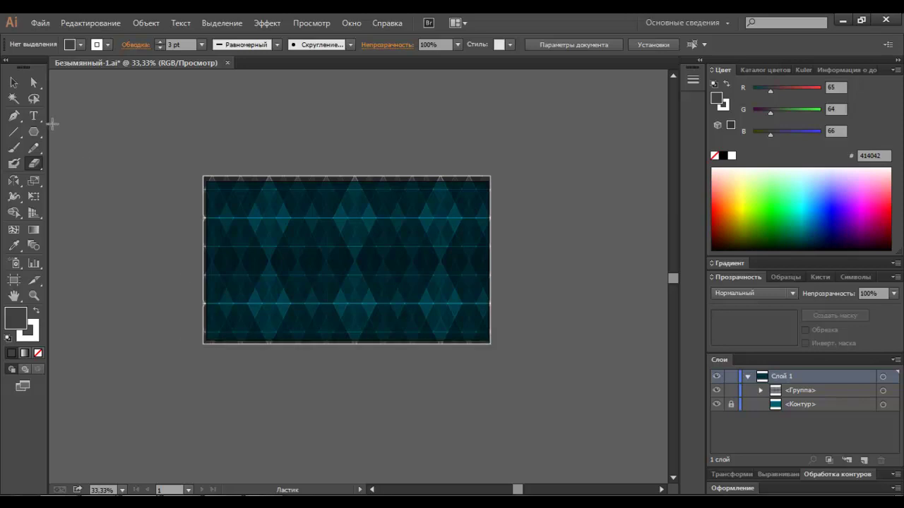
click(14, 85)
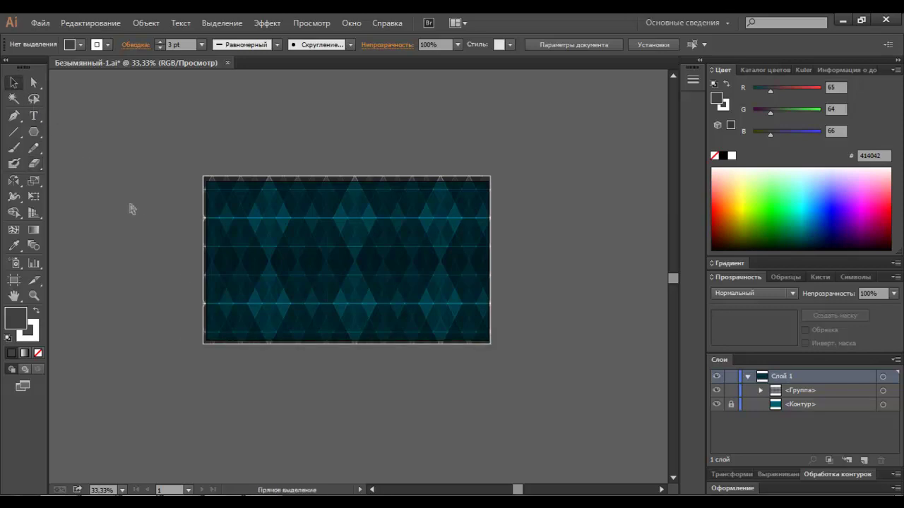
key(ctrl+plus)
key(ctrl+plus)
key(ctrl+minus)
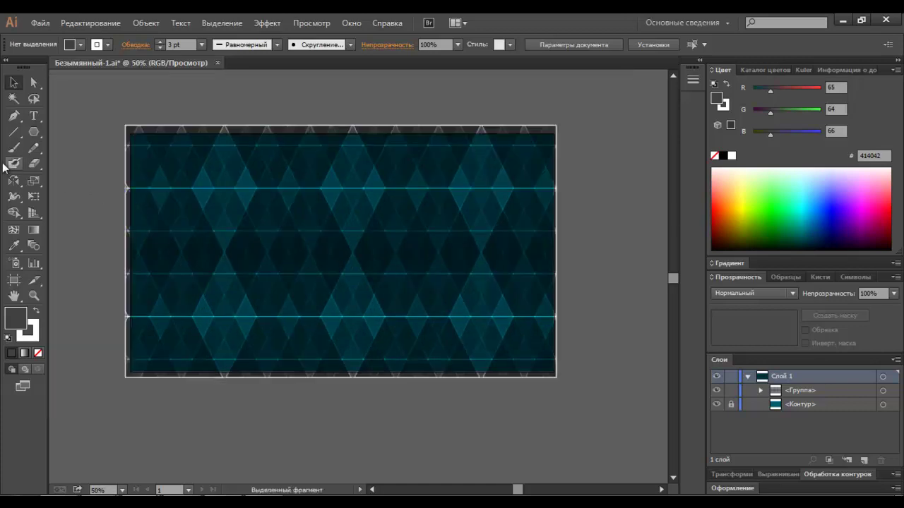
Step: Draw a circle below the artboard with the Ellipse tool
click(39, 135)
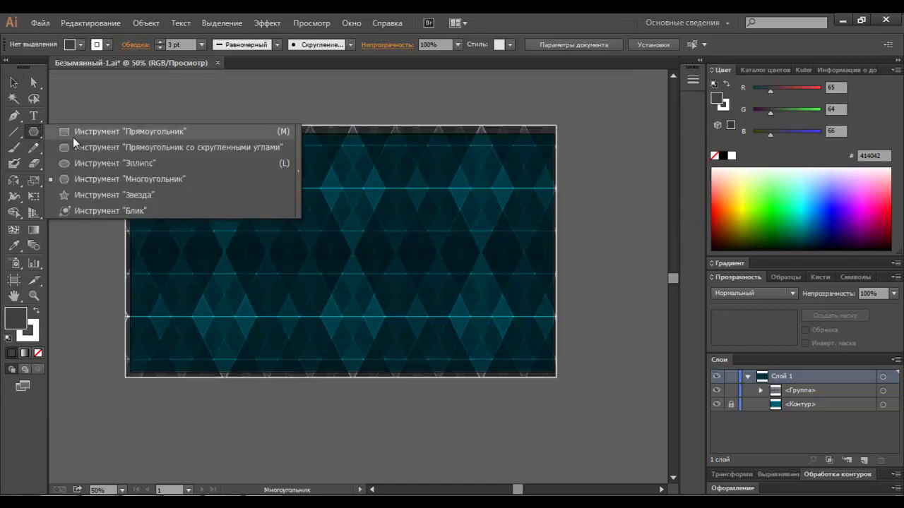
drag(39, 135, 77, 162)
scroll(162, 247, down, 3)
drag(202, 393, 302, 493)
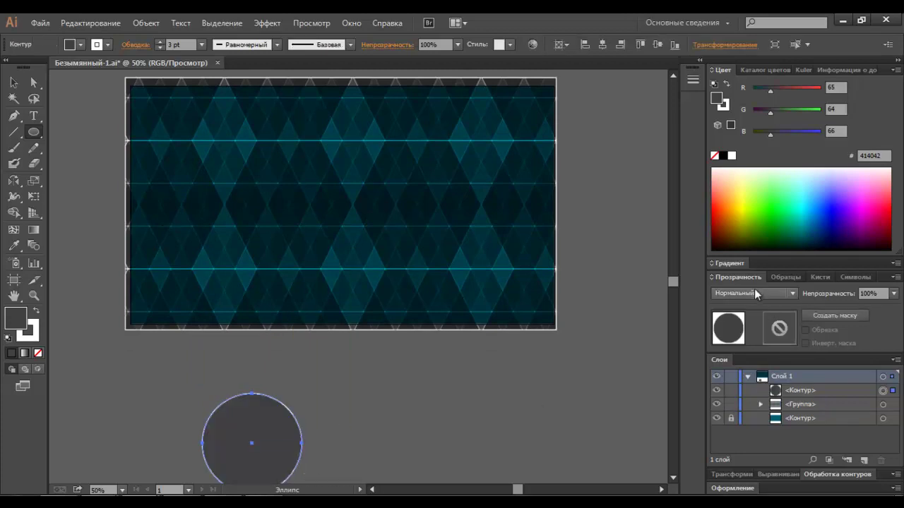
Step: Fill the circle with a radial white-to-black gradient and remove its stroke
click(740, 264)
click(735, 241)
click(677, 264)
click(784, 238)
click(788, 266)
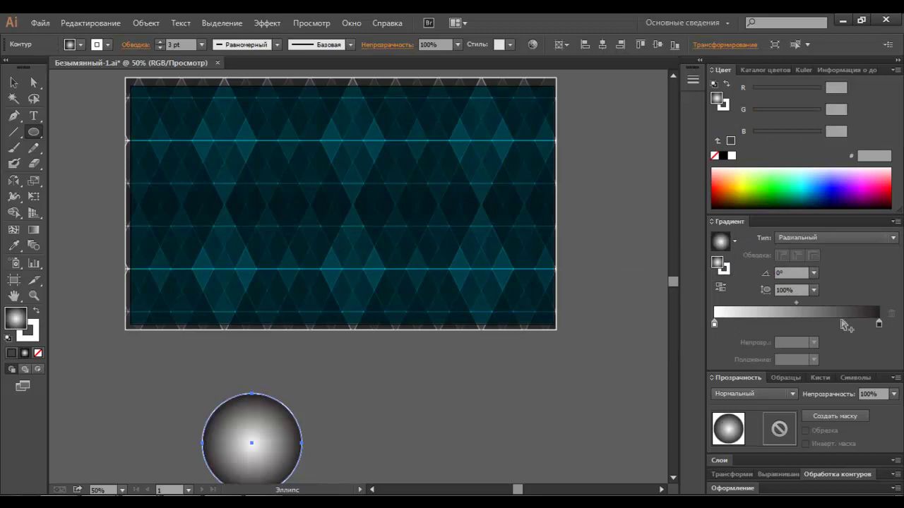
click(879, 326)
click(723, 155)
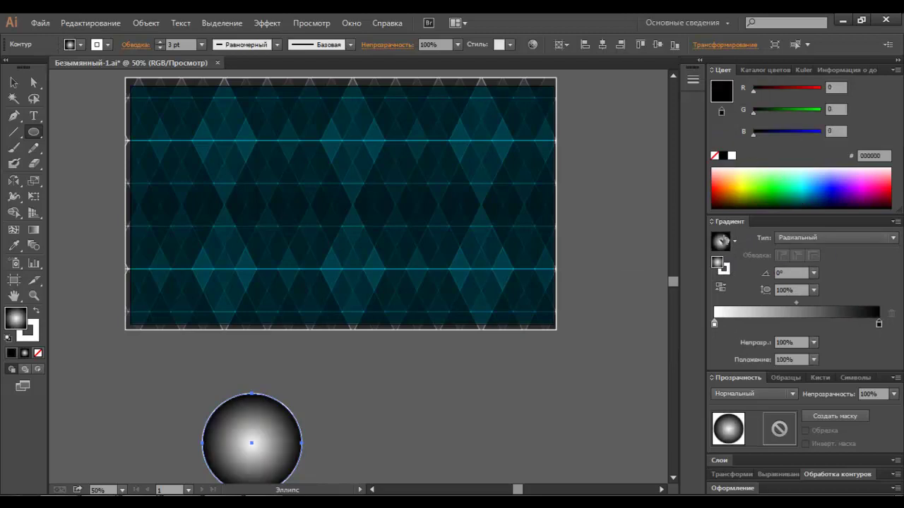
click(726, 269)
click(714, 156)
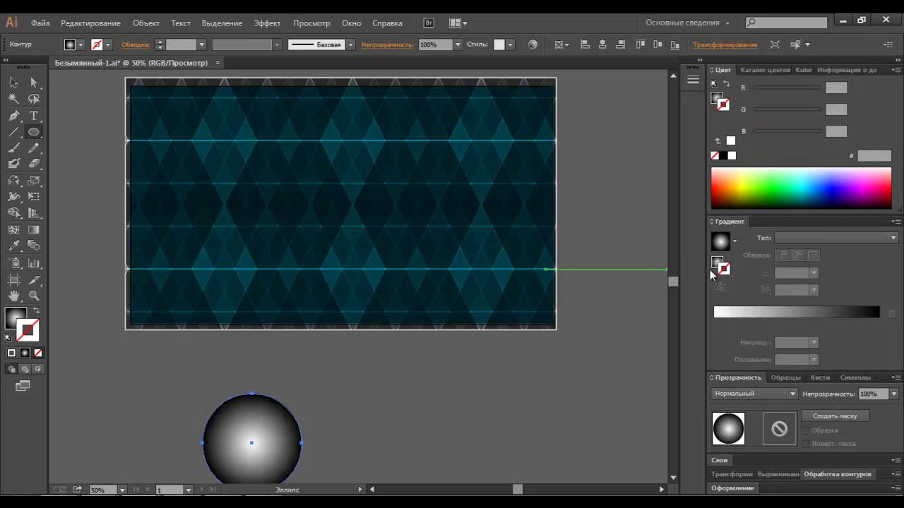
Step: Add an olive middle gradient stop, adjust its position and midpoint, and set Color Dodge blending
click(715, 264)
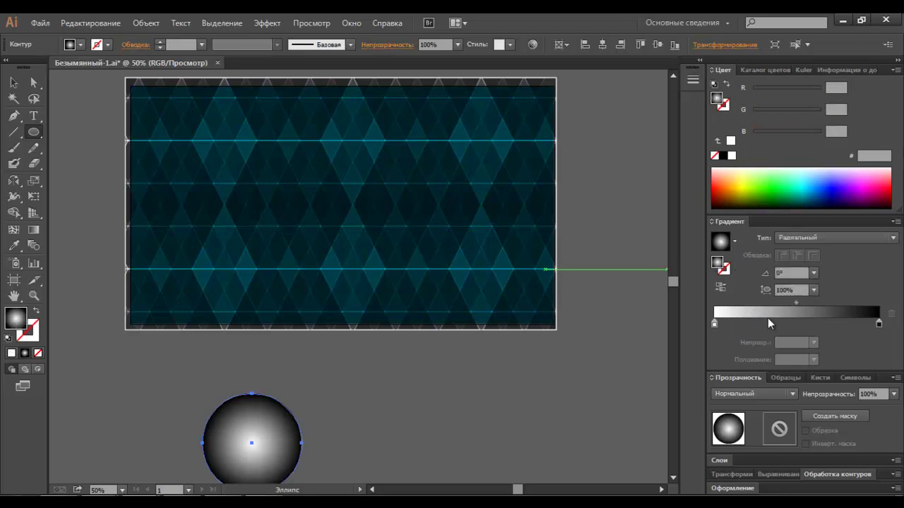
click(747, 196)
click(747, 196)
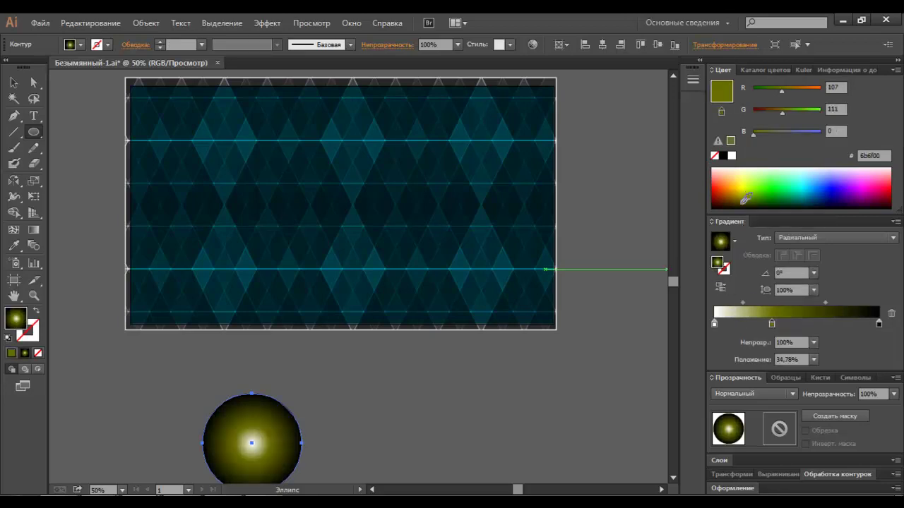
click(745, 201)
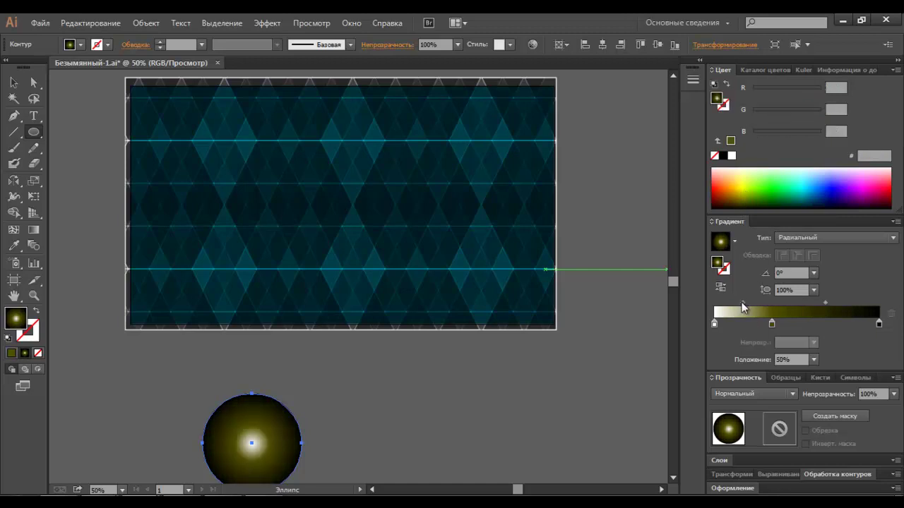
drag(772, 324, 801, 323)
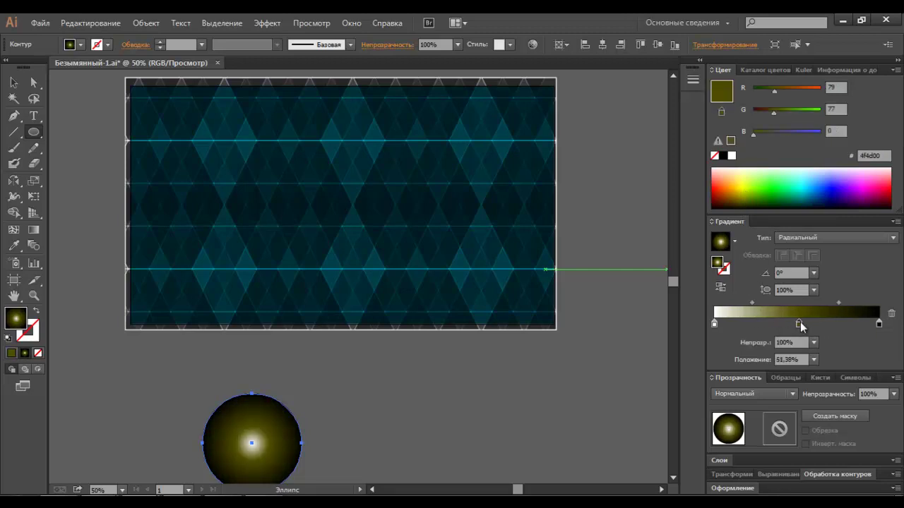
drag(753, 302, 738, 302)
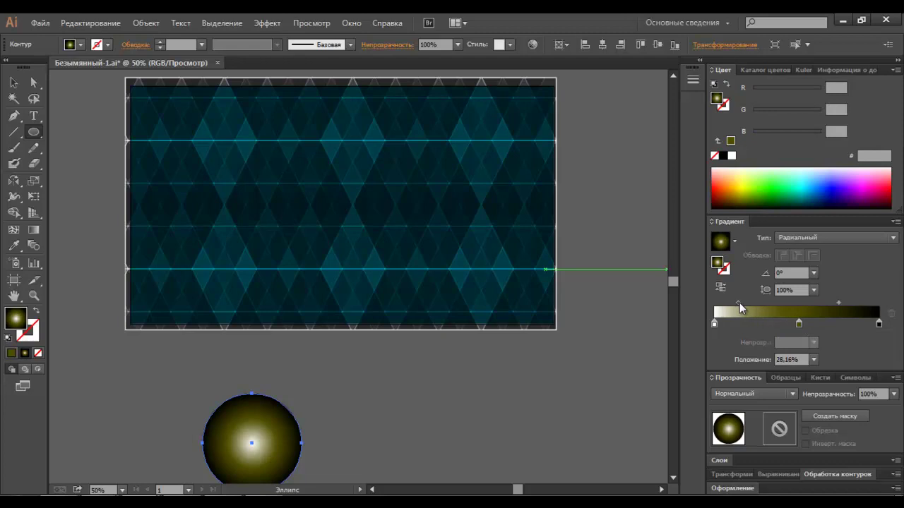
click(798, 324)
click(770, 393)
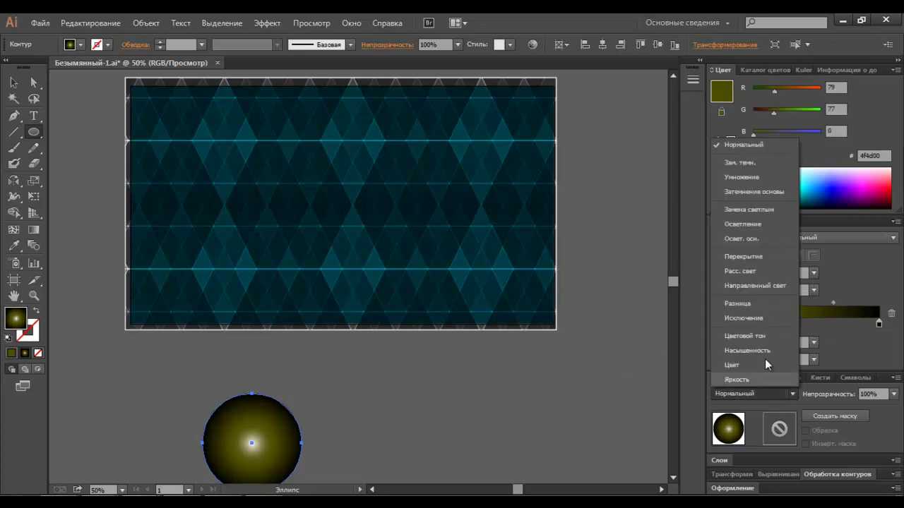
click(755, 240)
Step: Move and shrink the glow onto the pattern's lower centre, then refine the olive and black stops
click(14, 83)
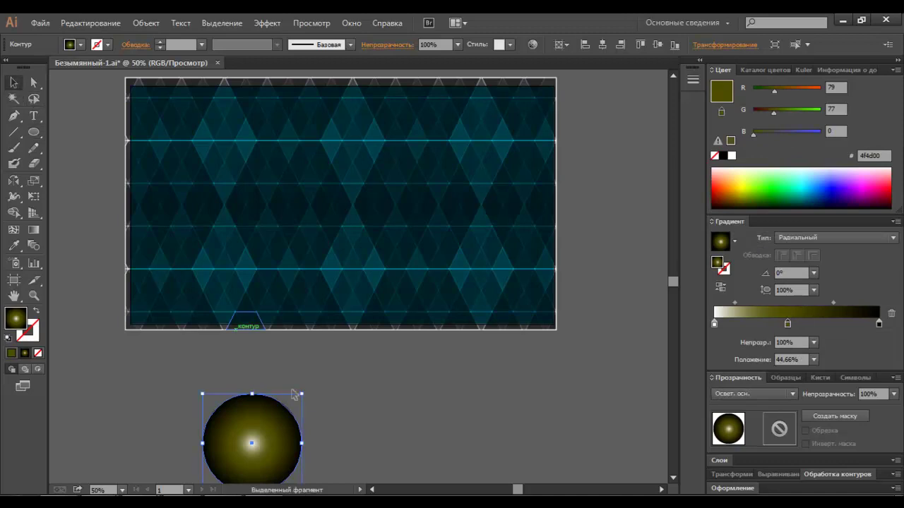
drag(311, 425, 414, 253)
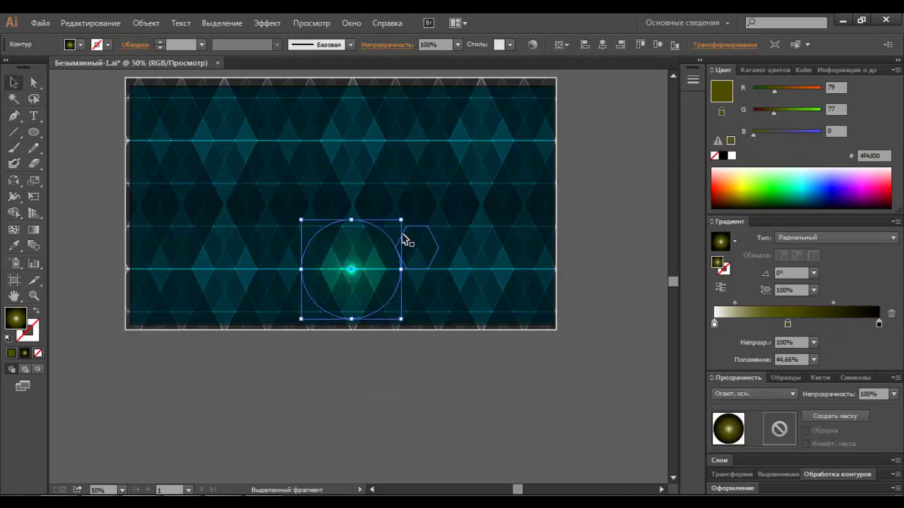
drag(402, 221, 387, 235)
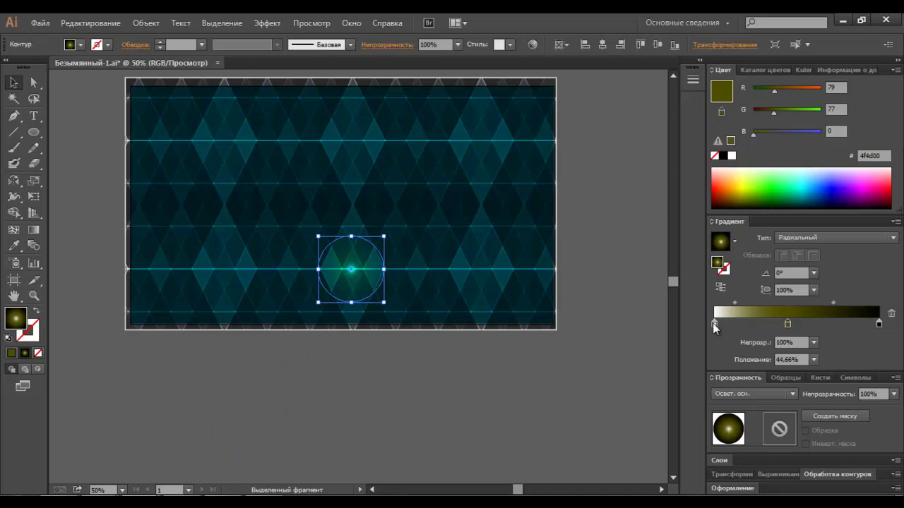
click(714, 323)
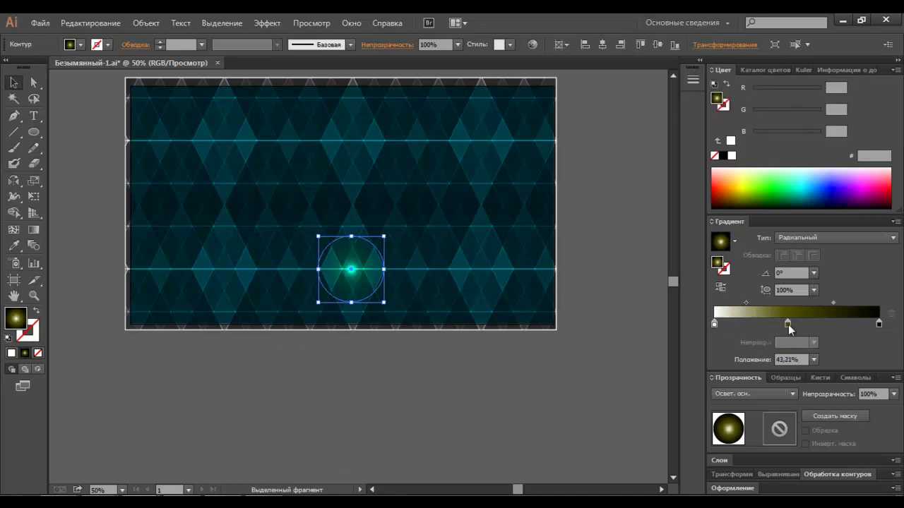
click(787, 324)
click(740, 202)
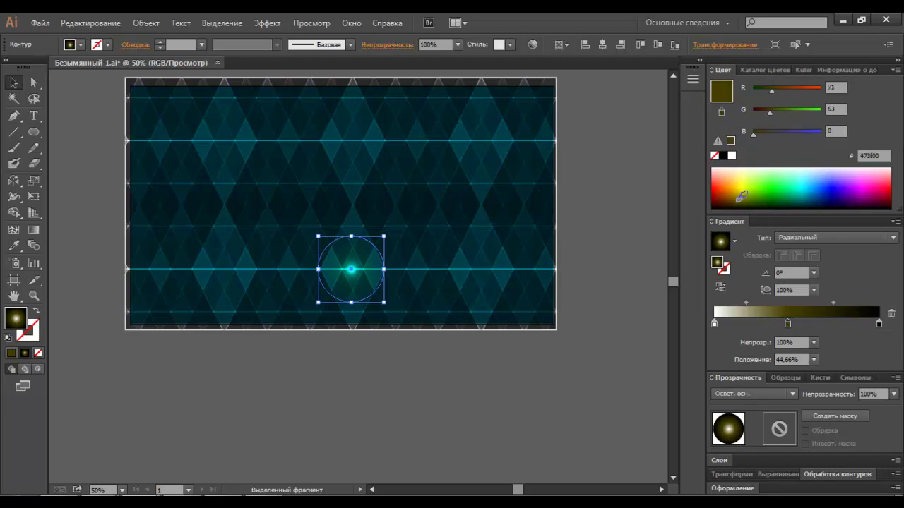
mouse_move(788, 323)
mouse_down()
mouse_move(788, 351)
mouse_move(766, 323)
mouse_up()
key(ctrl+z)
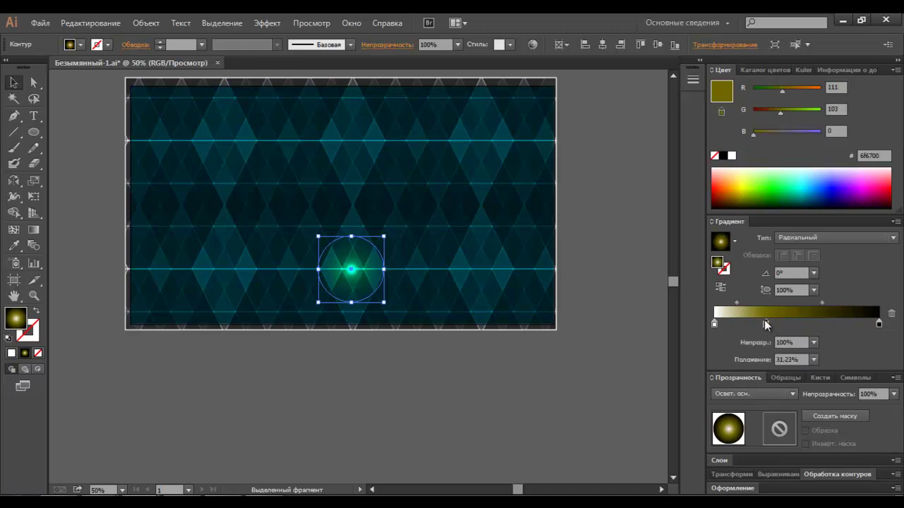
drag(780, 114, 787, 92)
mouse_move(879, 325)
mouse_down()
mouse_move(827, 325)
mouse_move(847, 326)
mouse_up()
Step: Alt-drag copies of the glowing circle to the left and down-left diamond intersections
click(446, 376)
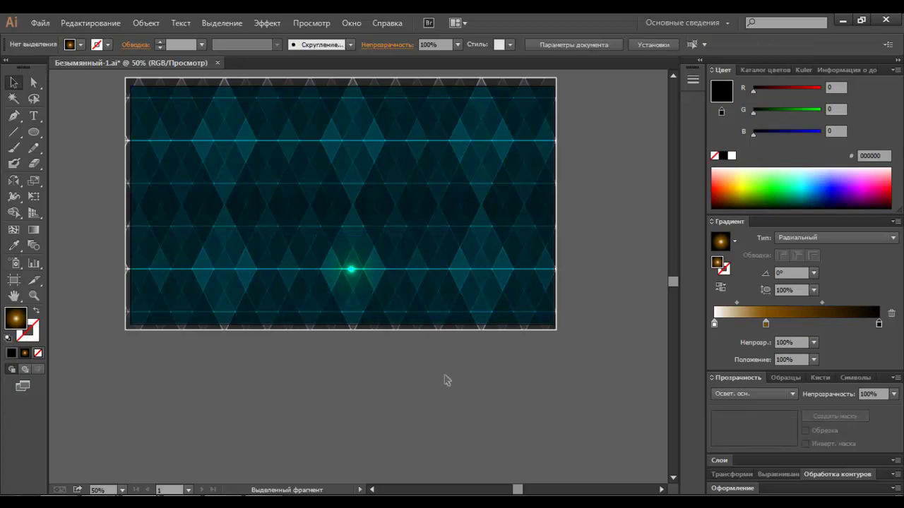
mouse_move(358, 286)
mouse_down()
mouse_move(329, 285)
mouse_move(341, 260)
mouse_move(353, 284)
mouse_move(364, 261)
mouse_move(382, 260)
mouse_move(373, 259)
mouse_move(373, 285)
mouse_move(385, 309)
mouse_move(397, 290)
mouse_up()
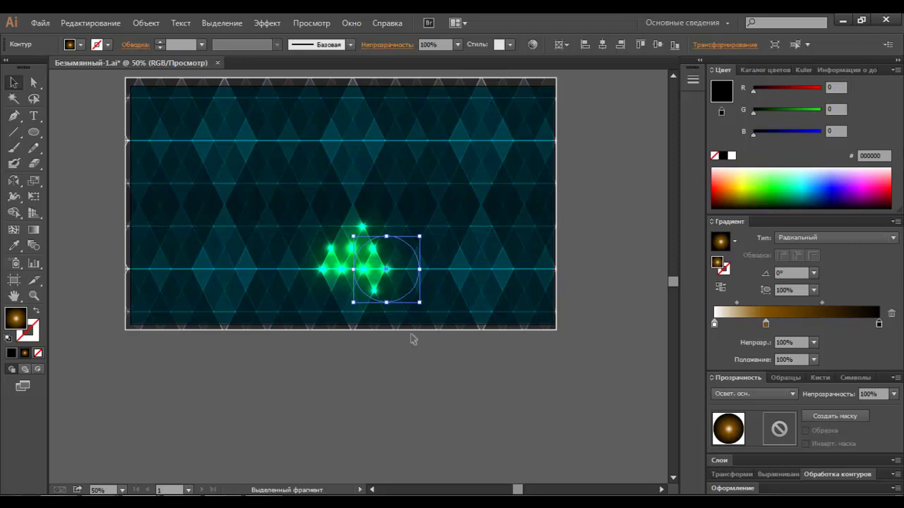
click(421, 372)
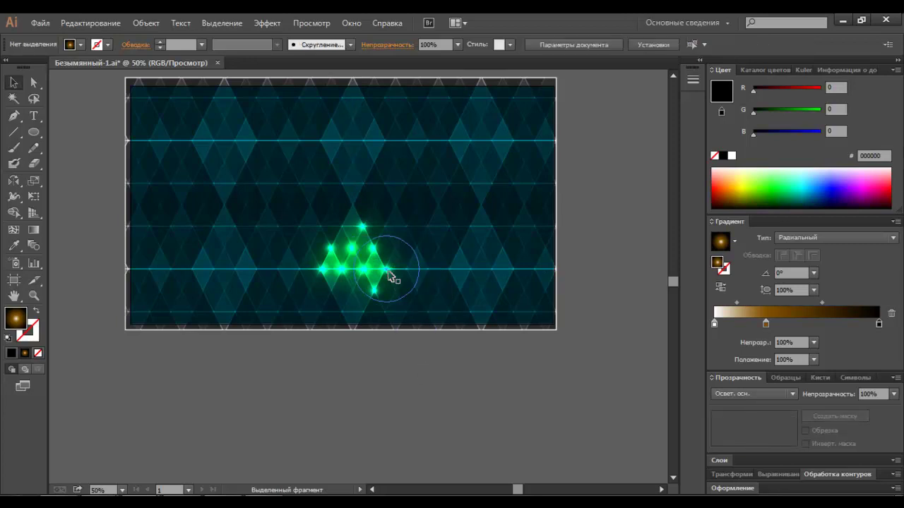
mouse_move(398, 278)
mouse_down()
mouse_move(360, 300)
mouse_move(363, 214)
mouse_move(358, 317)
mouse_move(378, 316)
mouse_move(388, 401)
mouse_up()
Step: Enlarge a glow circle, set it to Screen, drop the white stop, and move it over the cluster
drag(405, 366, 492, 280)
click(732, 394)
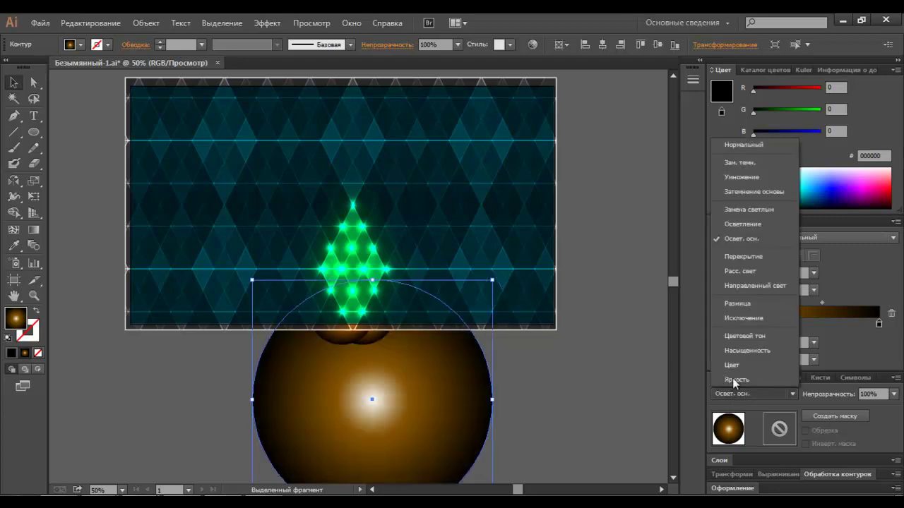
click(743, 224)
drag(714, 323, 716, 346)
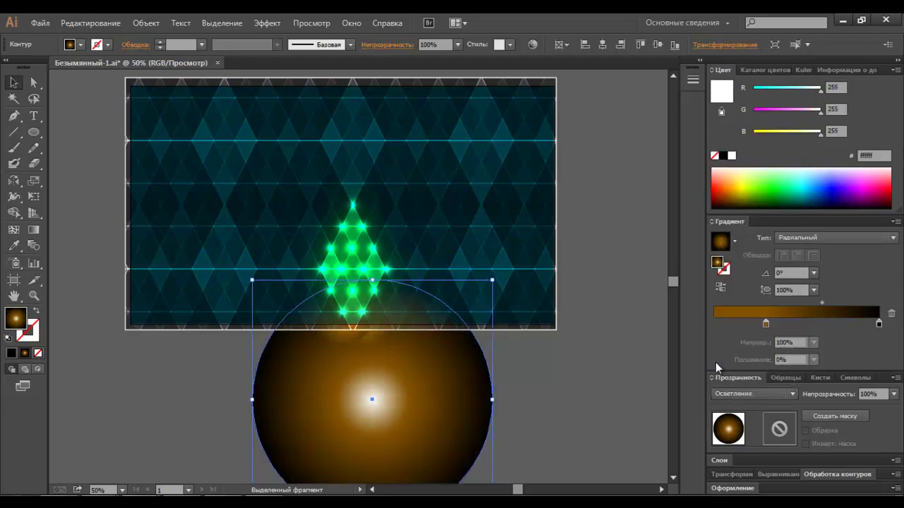
drag(765, 324, 781, 323)
drag(480, 434, 475, 285)
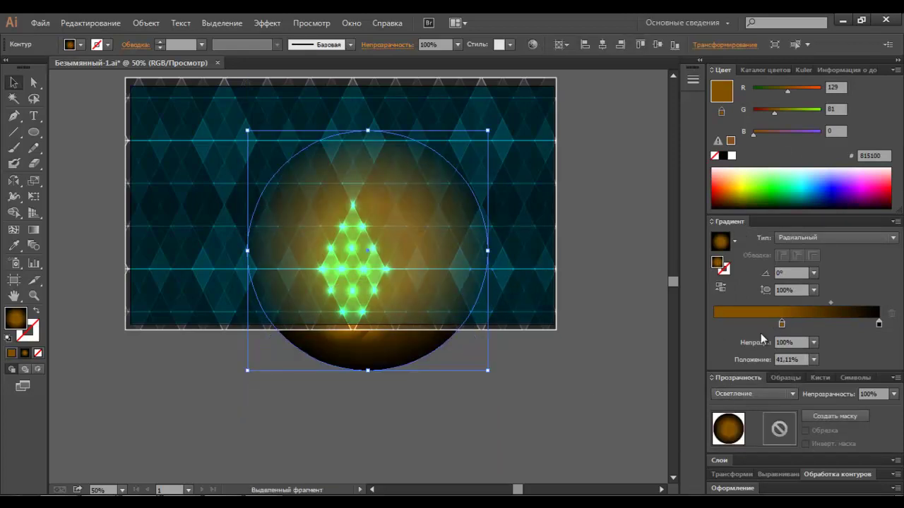
Step: Colour the glow deep teal (004f4d) and position it over the artwork centre
click(800, 182)
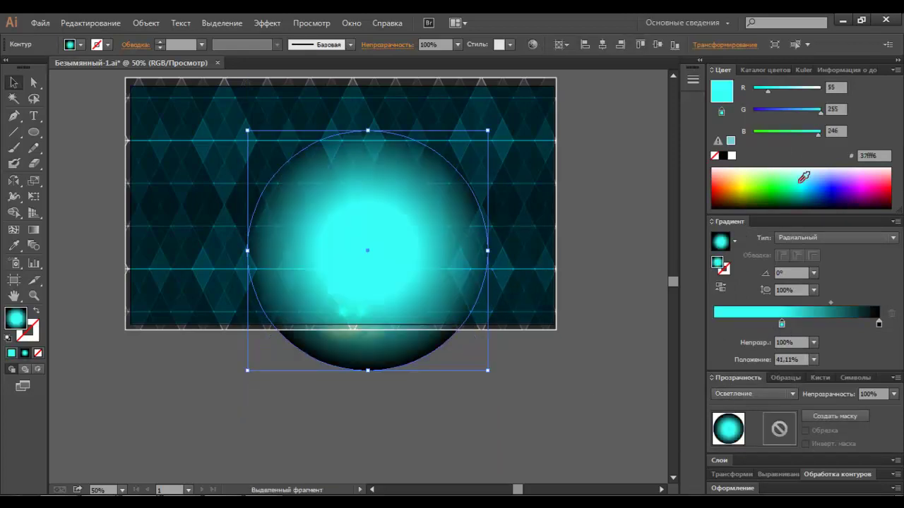
click(805, 198)
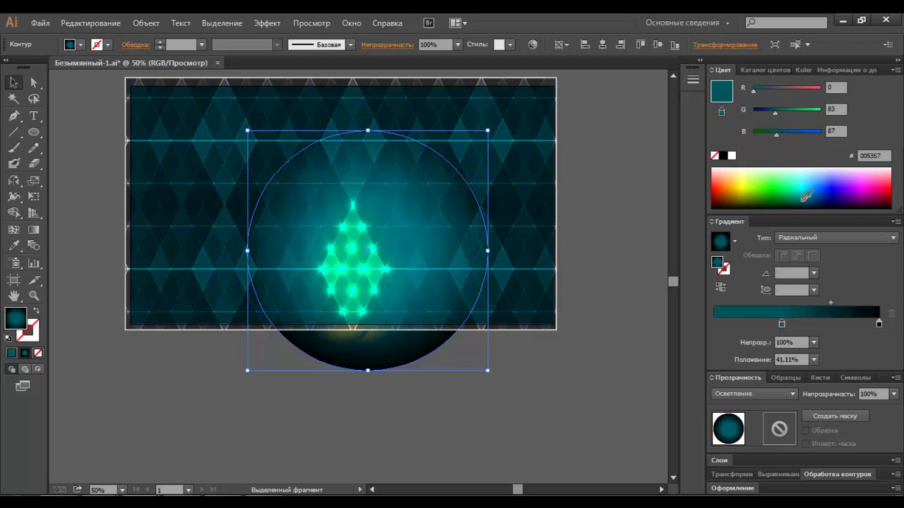
click(801, 193)
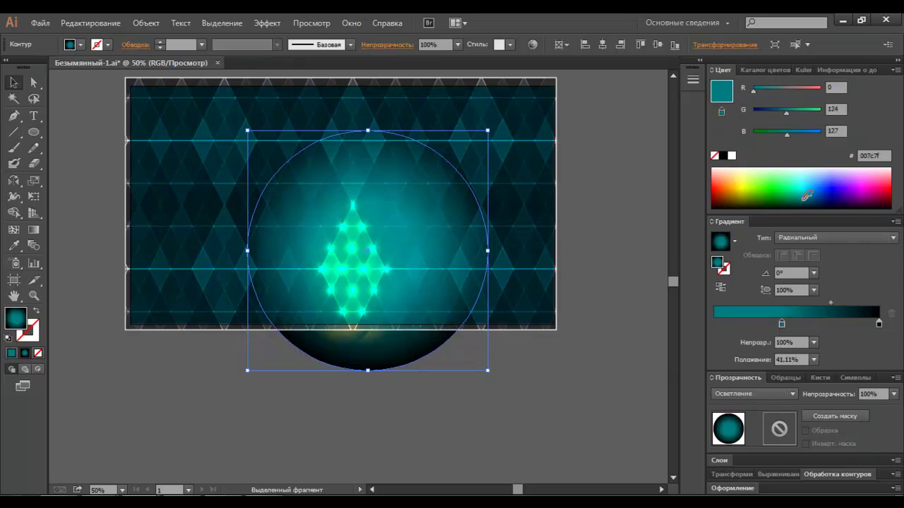
click(804, 198)
click(464, 360)
mouse_move(384, 362)
mouse_down()
mouse_move(327, 340)
mouse_move(415, 365)
mouse_move(374, 348)
mouse_move(354, 397)
mouse_up()
Step: Place a copy of the teal glow further left and move its colour stop to about 11%
click(398, 420)
drag(779, 325, 744, 324)
key(ctrl+z)
key(ctrl+z)
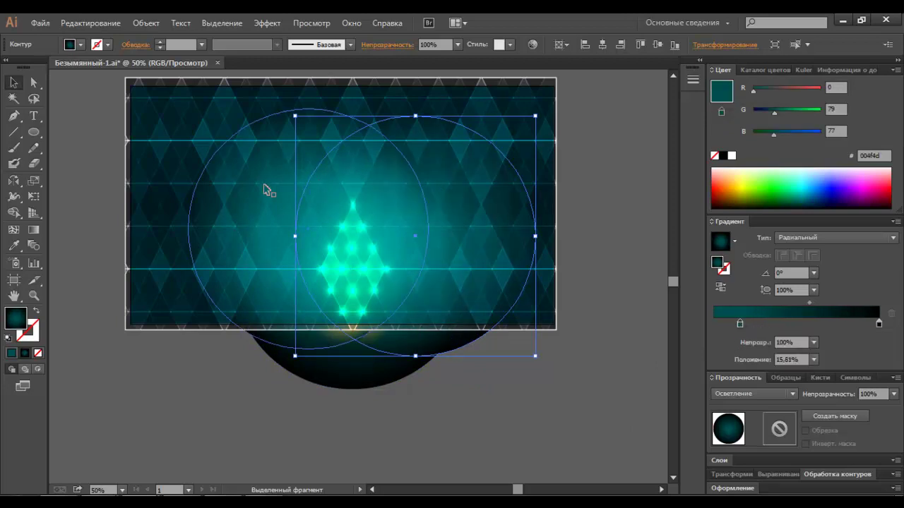
key(ctrl+z)
key(ctrl+z)
drag(780, 324, 731, 324)
click(583, 399)
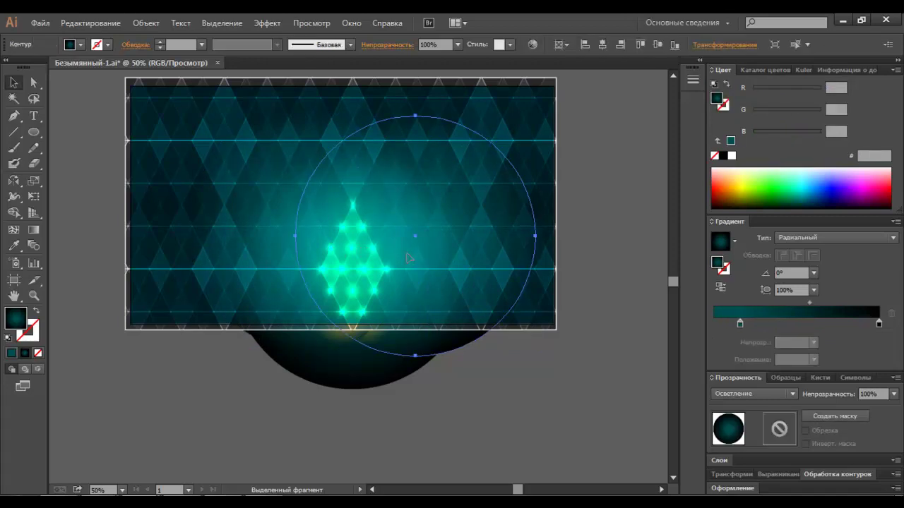
click(339, 323)
key(ctrl+shift+a)
Step: Enlarge the small glow circle at the top of the green cluster evenly around its centre
click(335, 263)
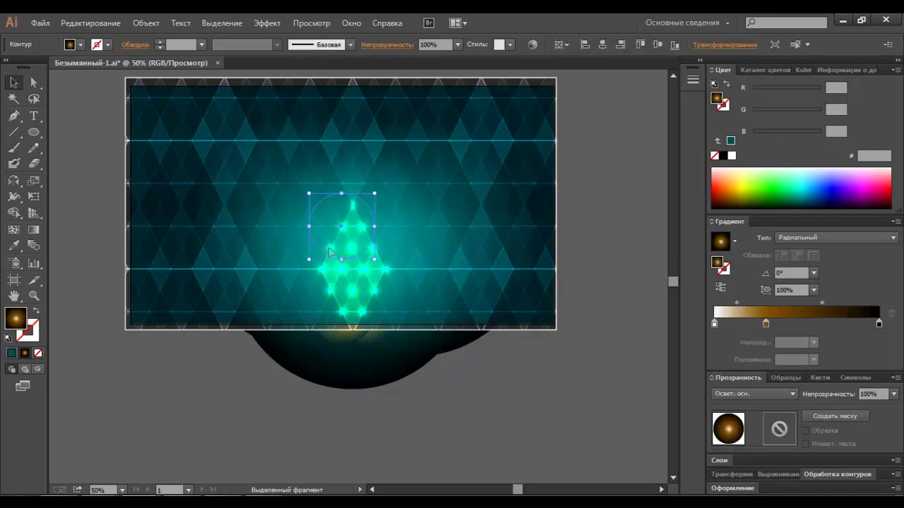
drag(375, 195, 384, 185)
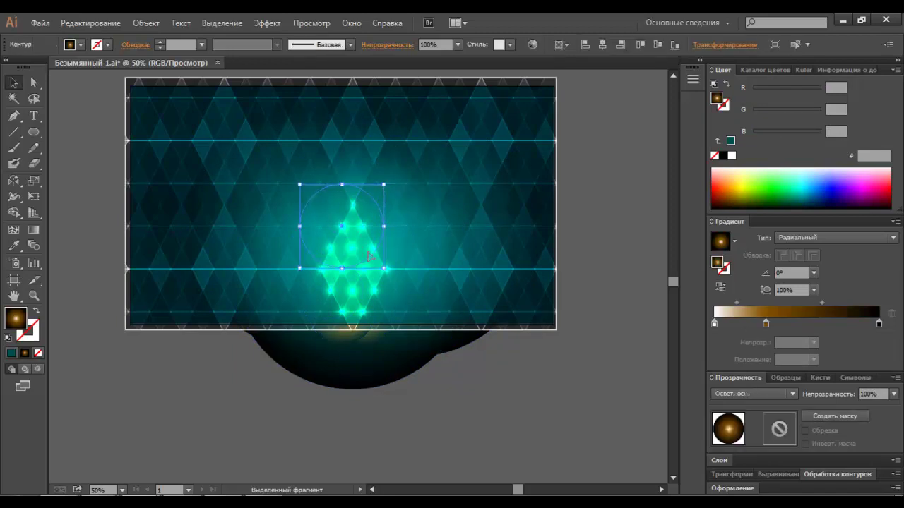
click(353, 290)
click(438, 418)
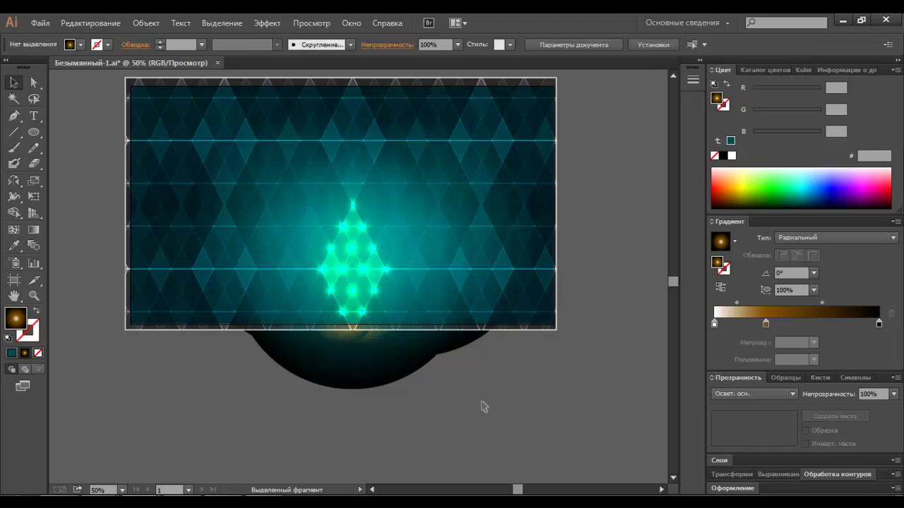
scroll(485, 406, up, 1)
Step: Magic-Wand-select all glow circles, remove the white gradient stop, and move brown to 35.18%
click(342, 305)
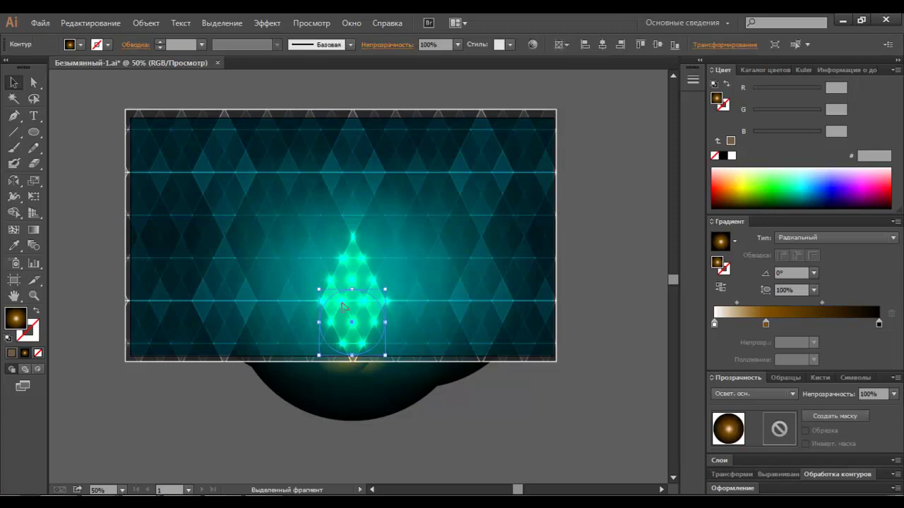
click(13, 98)
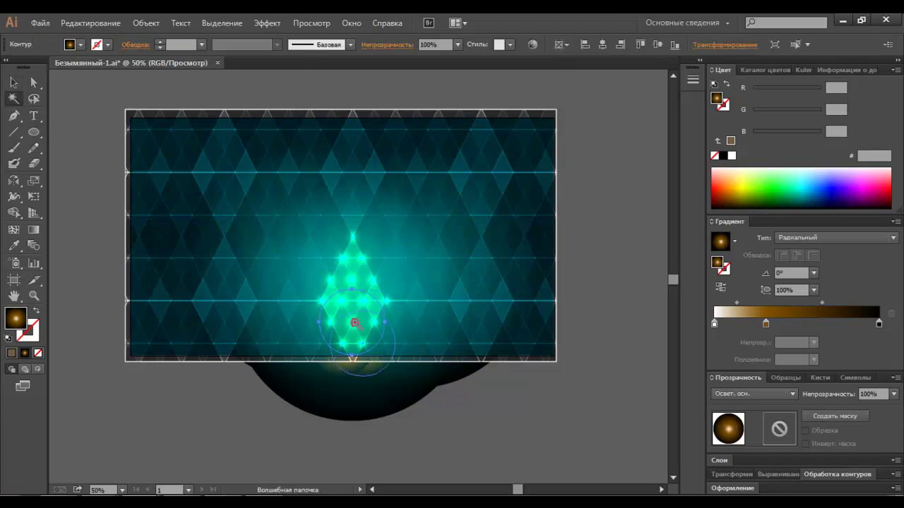
click(356, 322)
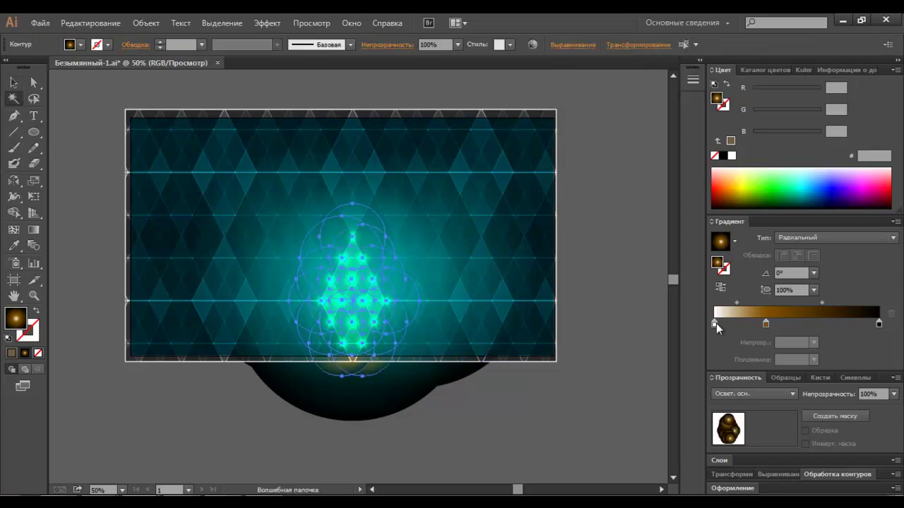
drag(714, 323, 718, 356)
mouse_move(766, 325)
mouse_down()
mouse_move(718, 325)
mouse_move(802, 324)
mouse_move(843, 303)
mouse_up()
drag(804, 324, 774, 322)
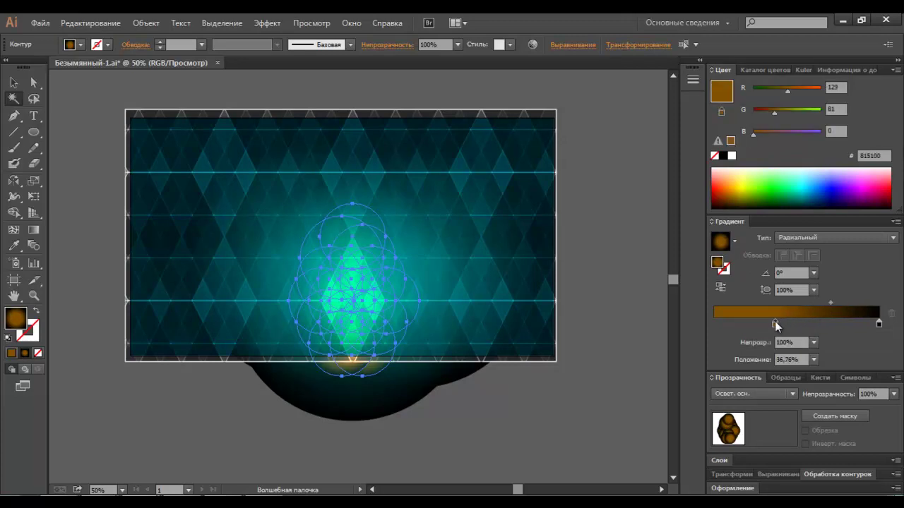
click(626, 316)
click(14, 83)
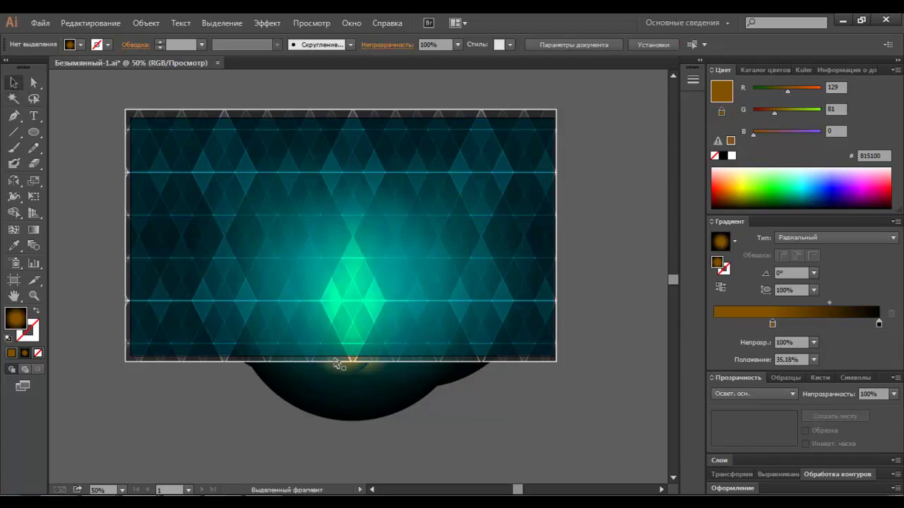
Step: Give the lower glow circle a white start stop, brown stop at 55.34%, and midpoint 45%
click(326, 305)
click(717, 326)
click(731, 157)
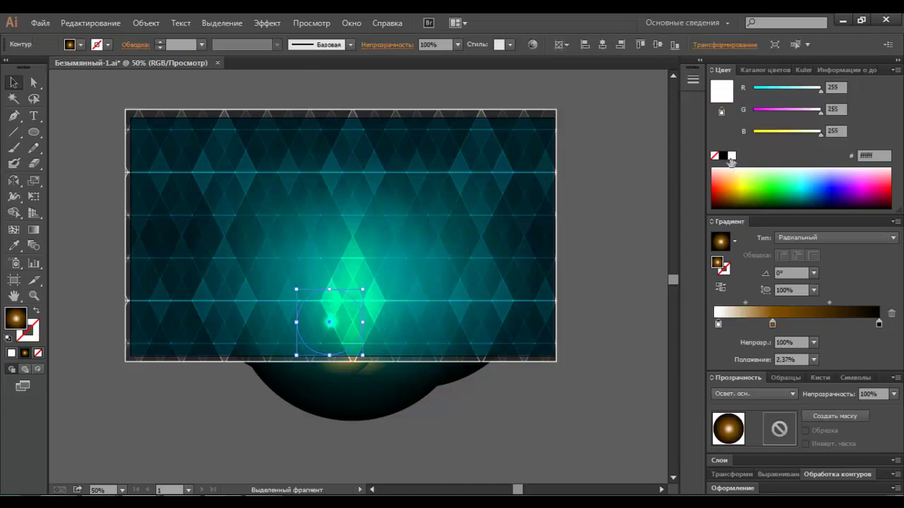
drag(717, 325, 714, 324)
drag(772, 324, 804, 324)
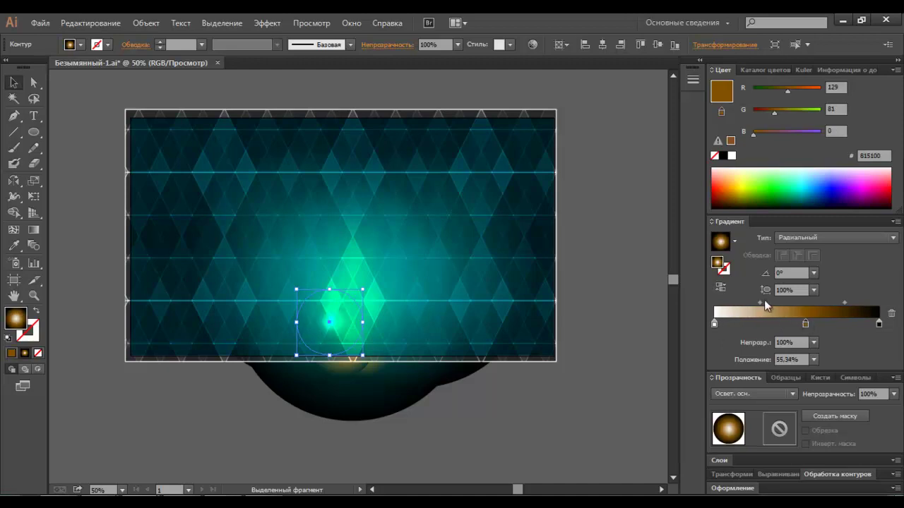
drag(761, 302, 750, 302)
click(609, 368)
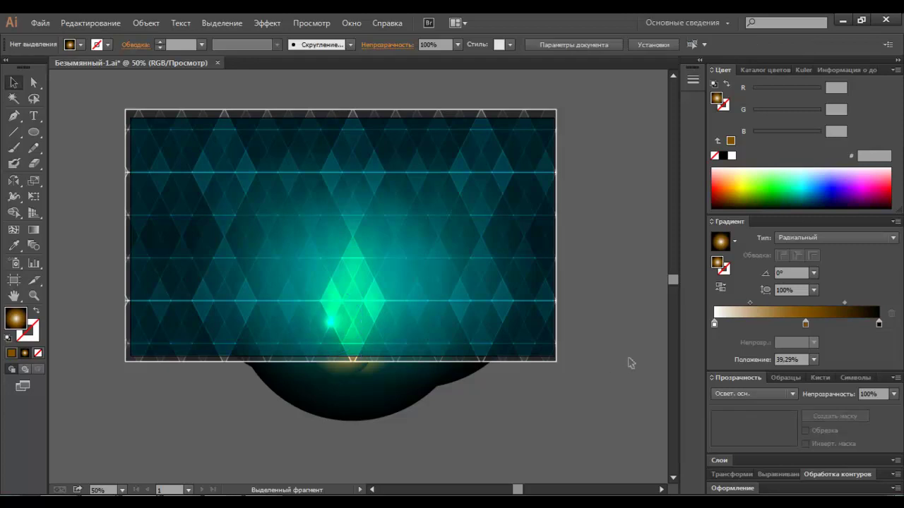
drag(89, 86, 585, 462)
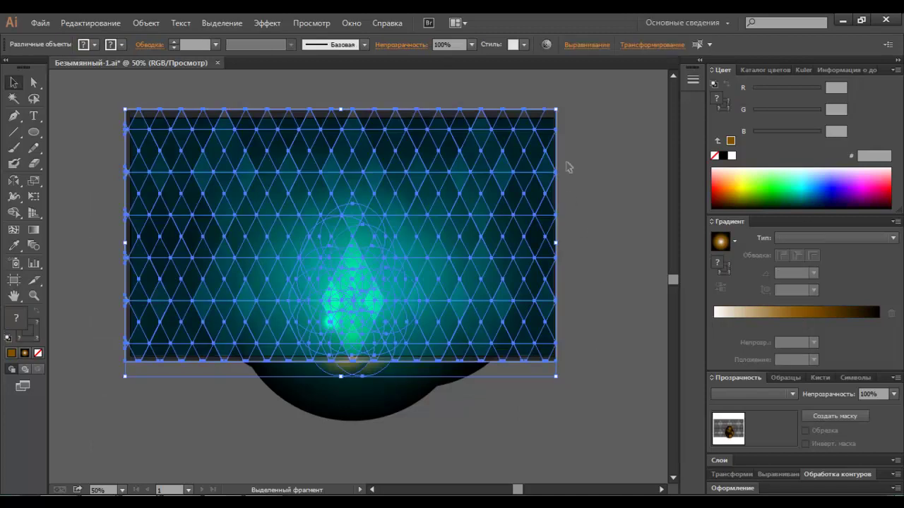
Step: Scale up the whole pattern-and-glow artwork from its corner and move it over the artboard
key(ctrl+7)
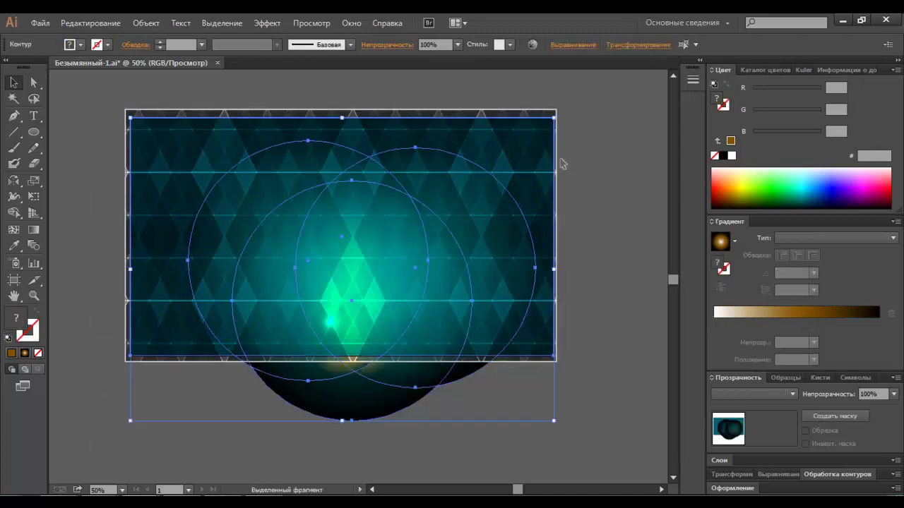
drag(135, 97, 579, 443)
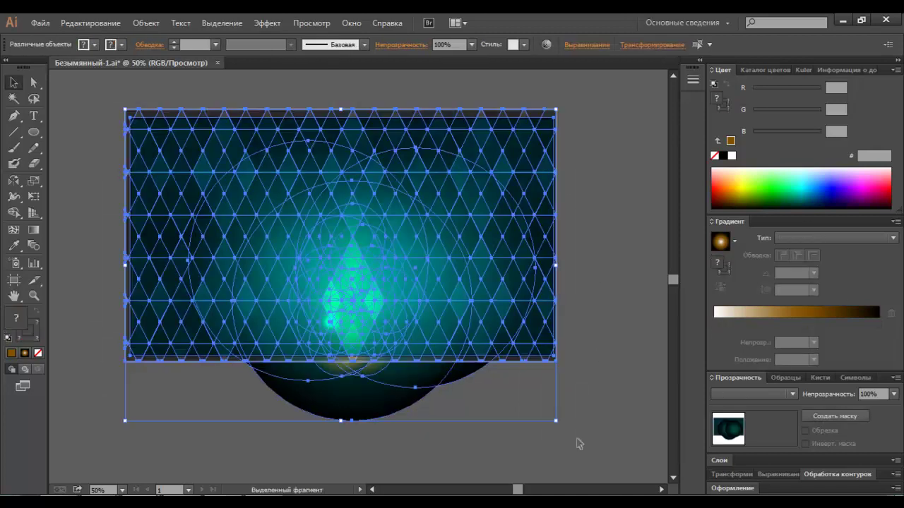
mouse_move(557, 109)
mouse_down()
mouse_move(627, 71)
mouse_move(575, 130)
mouse_up()
drag(507, 213, 571, 248)
drag(515, 231, 438, 197)
drag(568, 265, 567, 256)
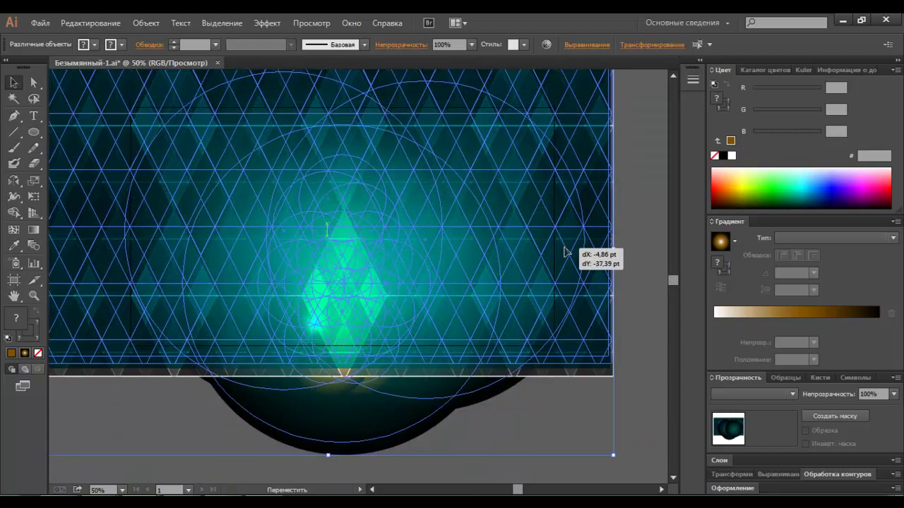
click(637, 262)
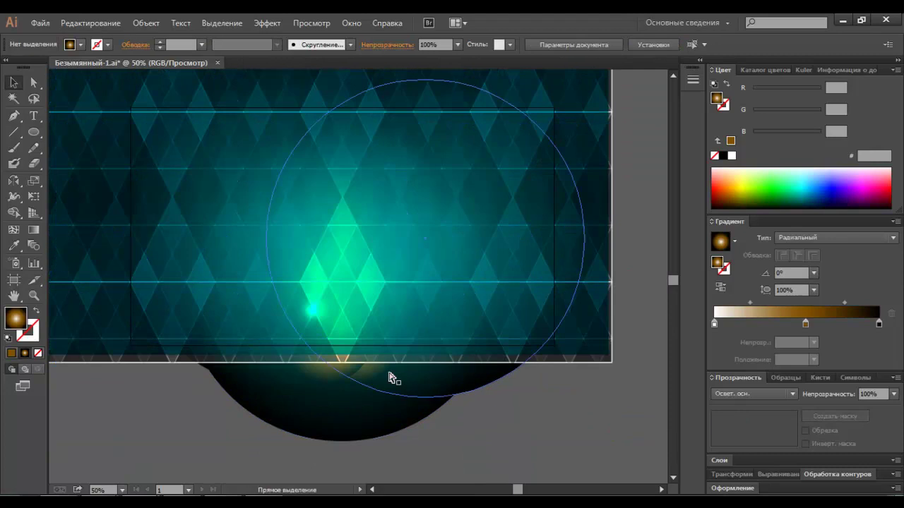
key(ctrl+minus)
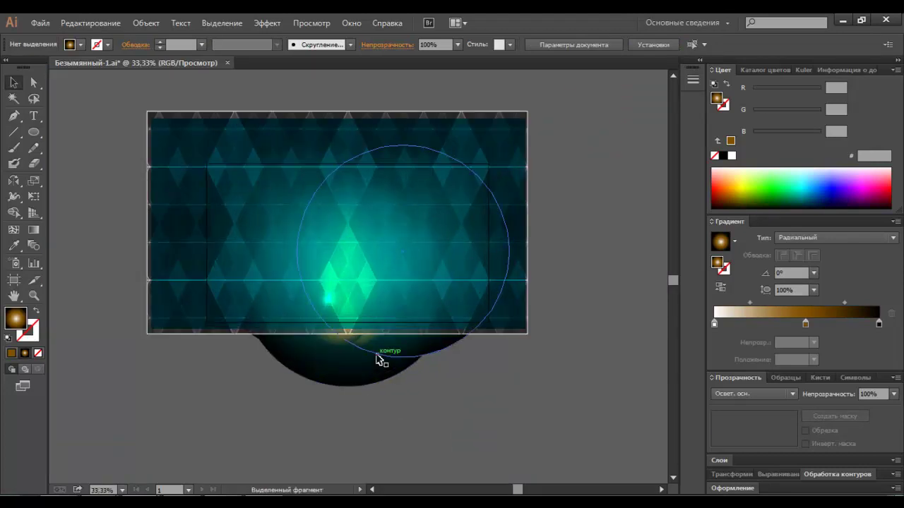
click(34, 132)
Step: Draw a 1280×720 rectangle centred horizontally and vertically on the artboard
click(77, 132)
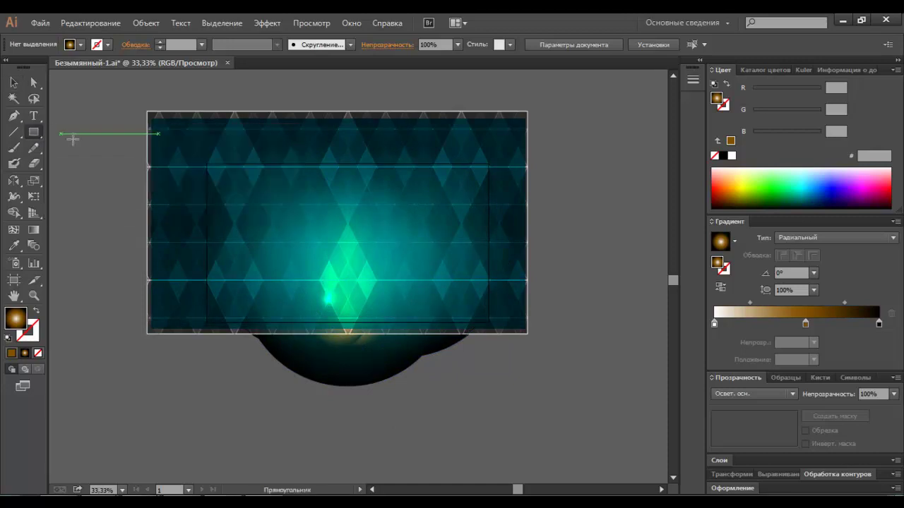
click(405, 139)
click(432, 281)
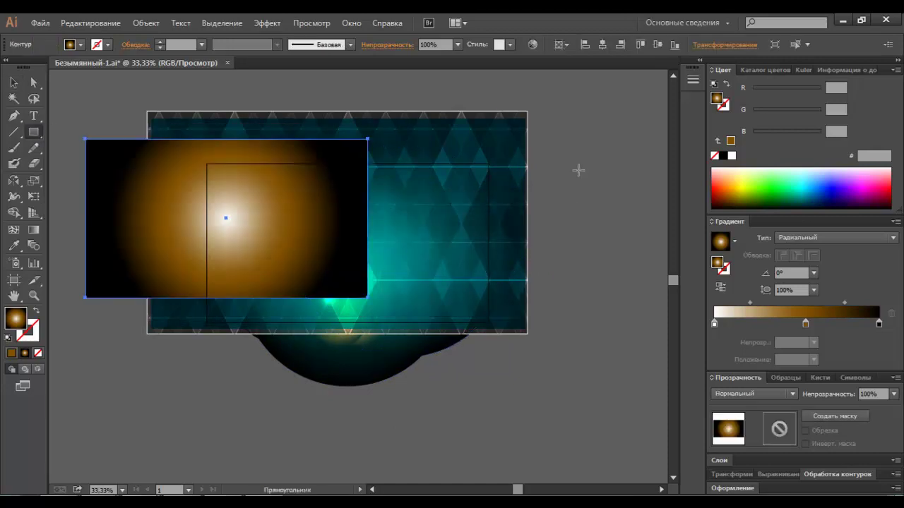
click(602, 44)
click(658, 44)
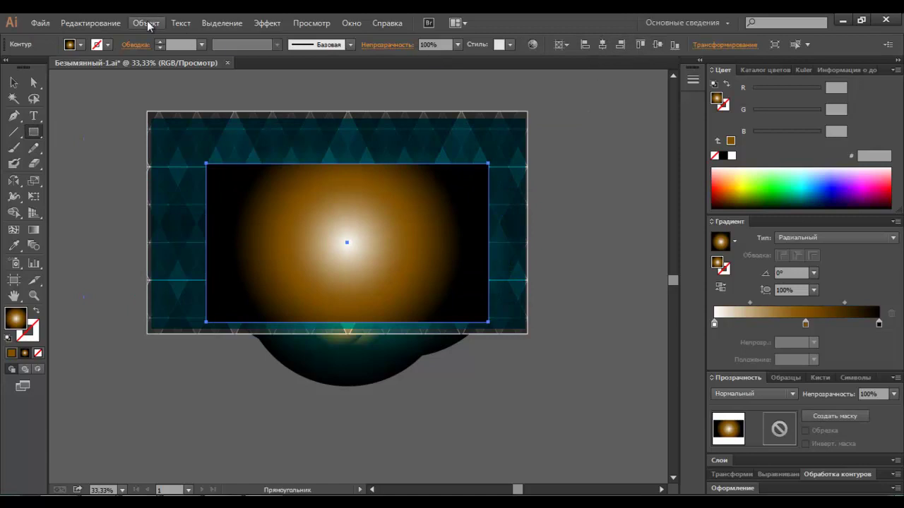
Step: Select all objects and make a clipping mask with the 1280×720 rectangle
click(146, 22)
click(110, 117)
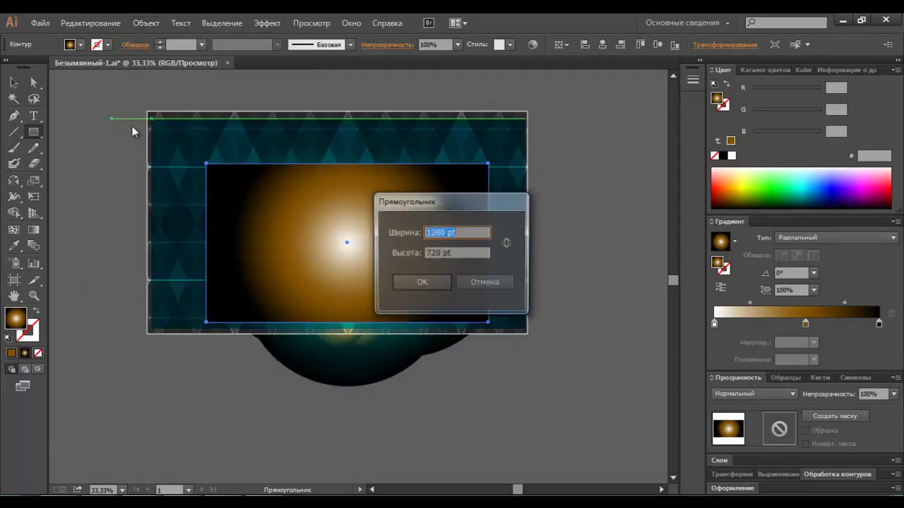
click(466, 282)
click(14, 83)
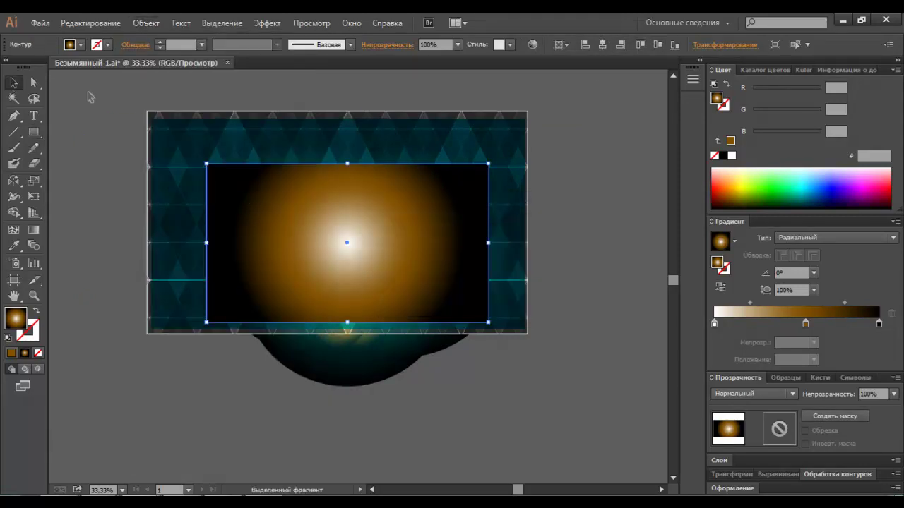
key(ctrl+a)
click(146, 23)
mouse_move(187, 414)
click(367, 414)
click(355, 373)
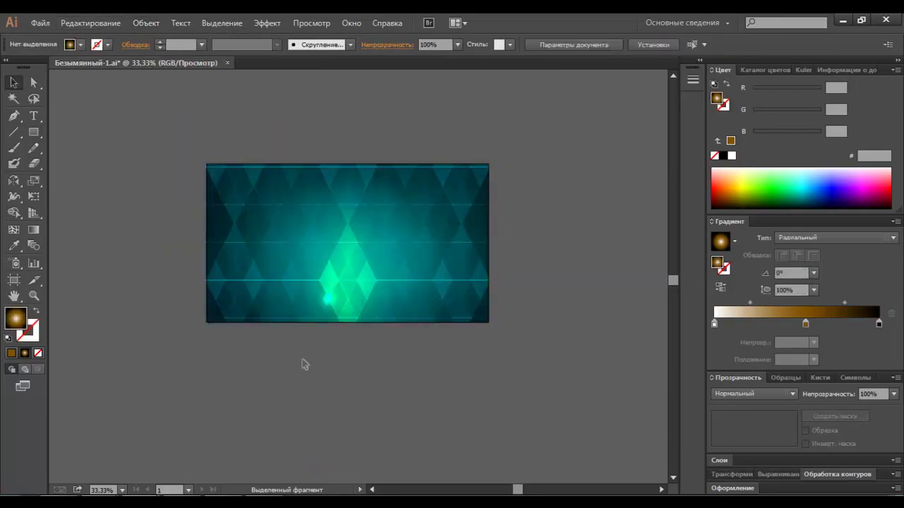